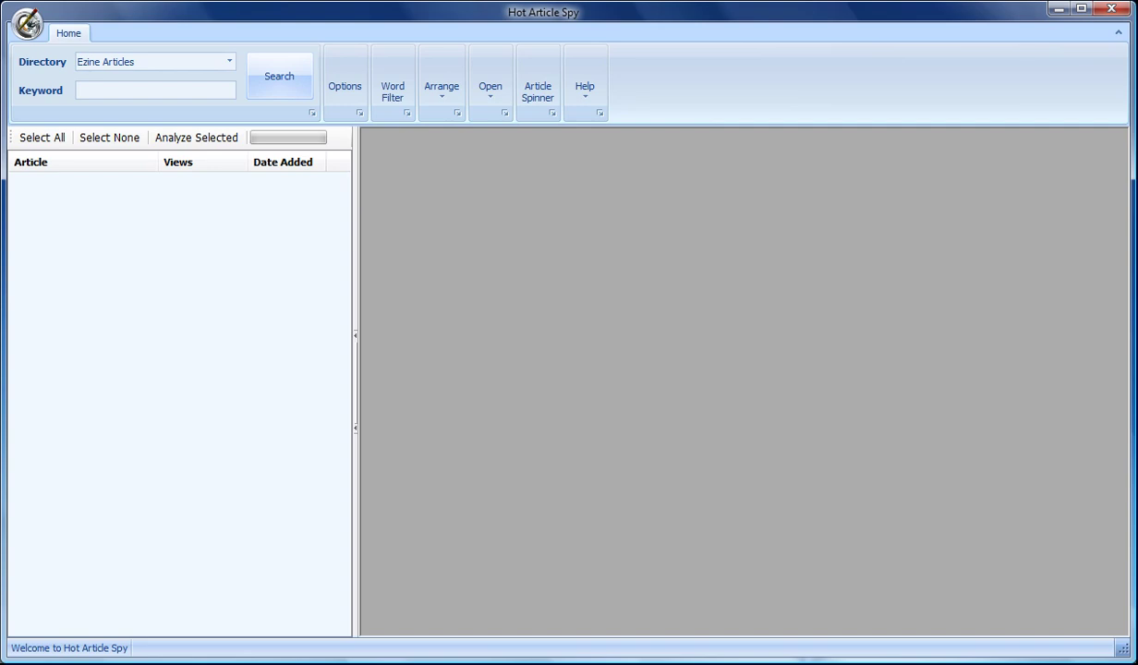
left_click(228, 61)
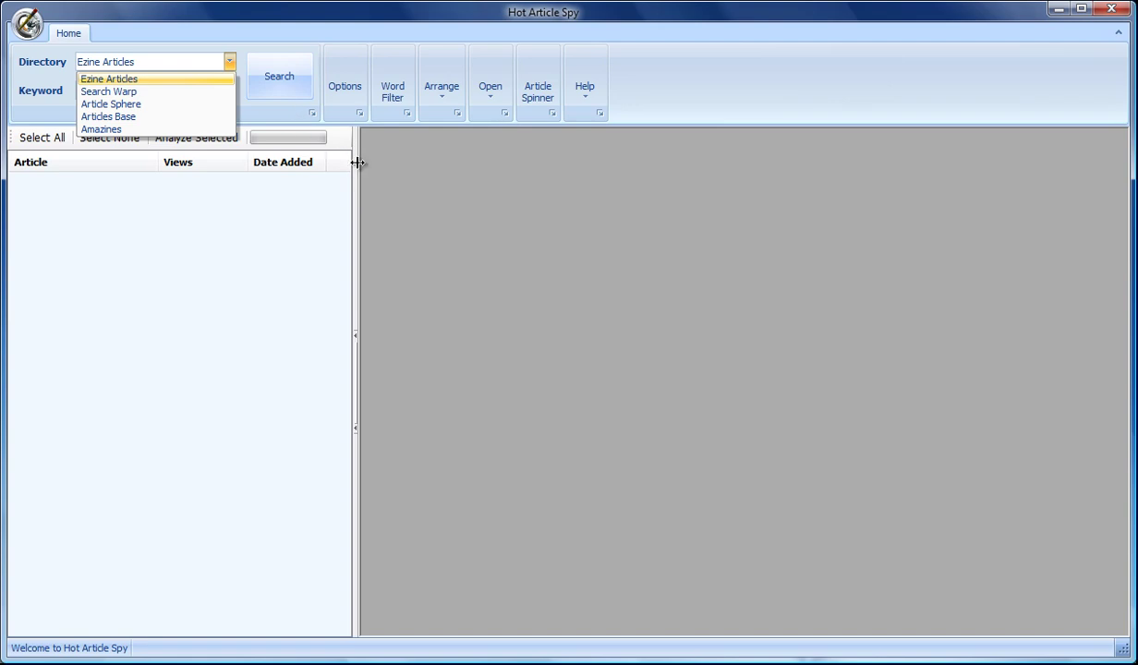
left_click(739, 196)
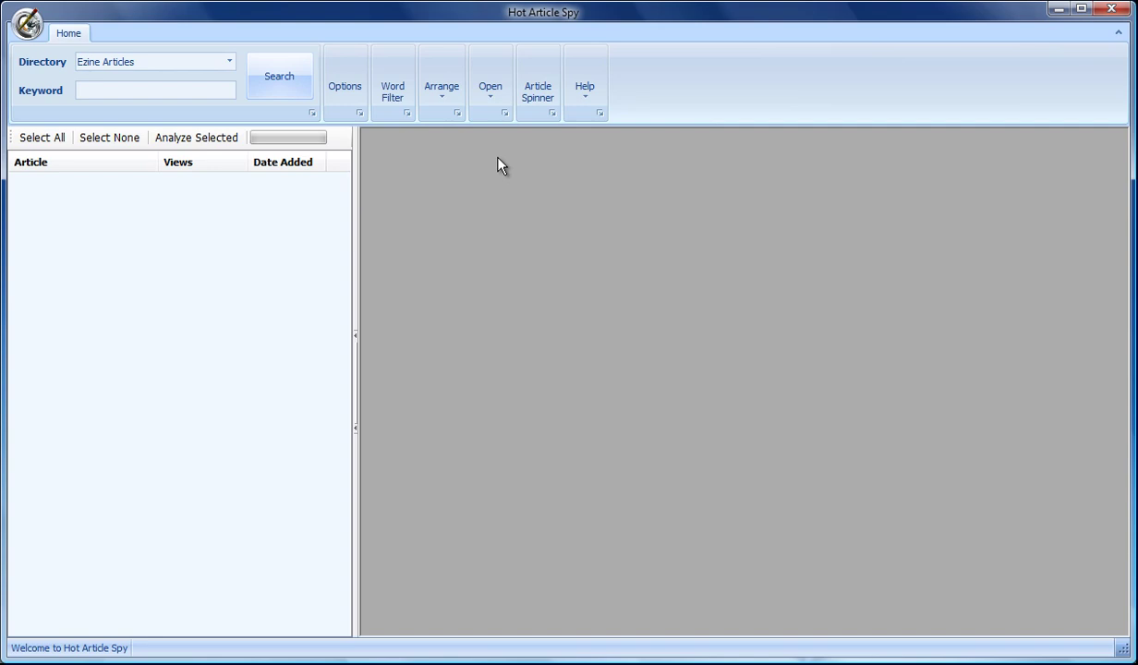
left_click(144, 91)
Collapse the article results pane and open the Article Spinner
left_click(355, 362)
left_click(533, 98)
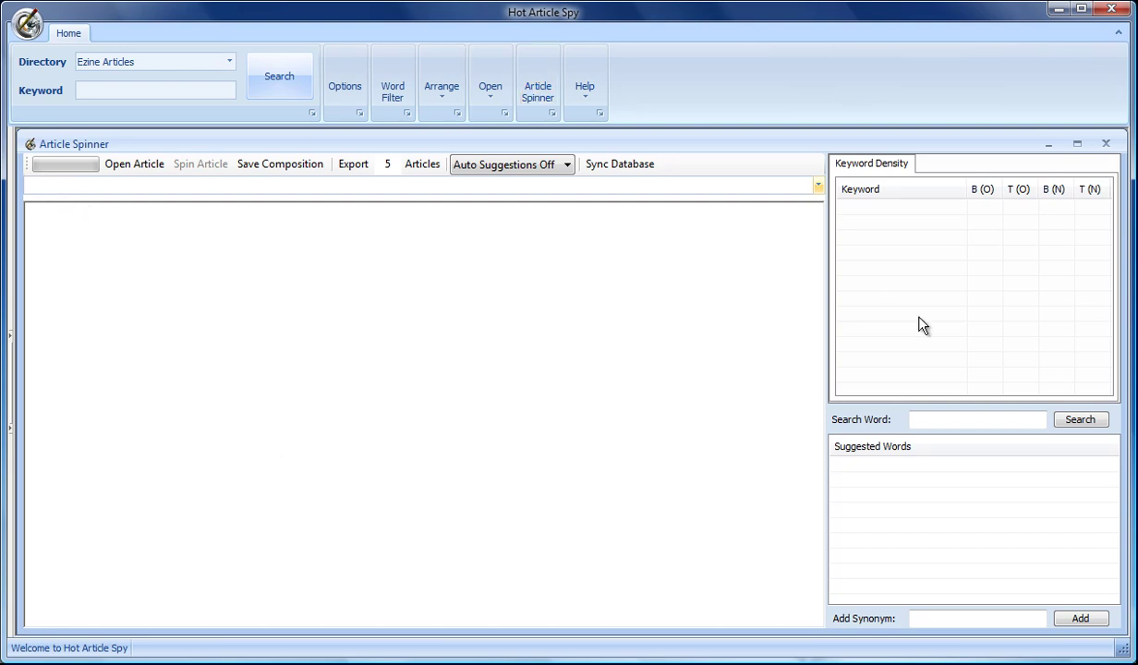
Paste the copied blog article into the empty body area of the Article Spinner
left_click(45, 253)
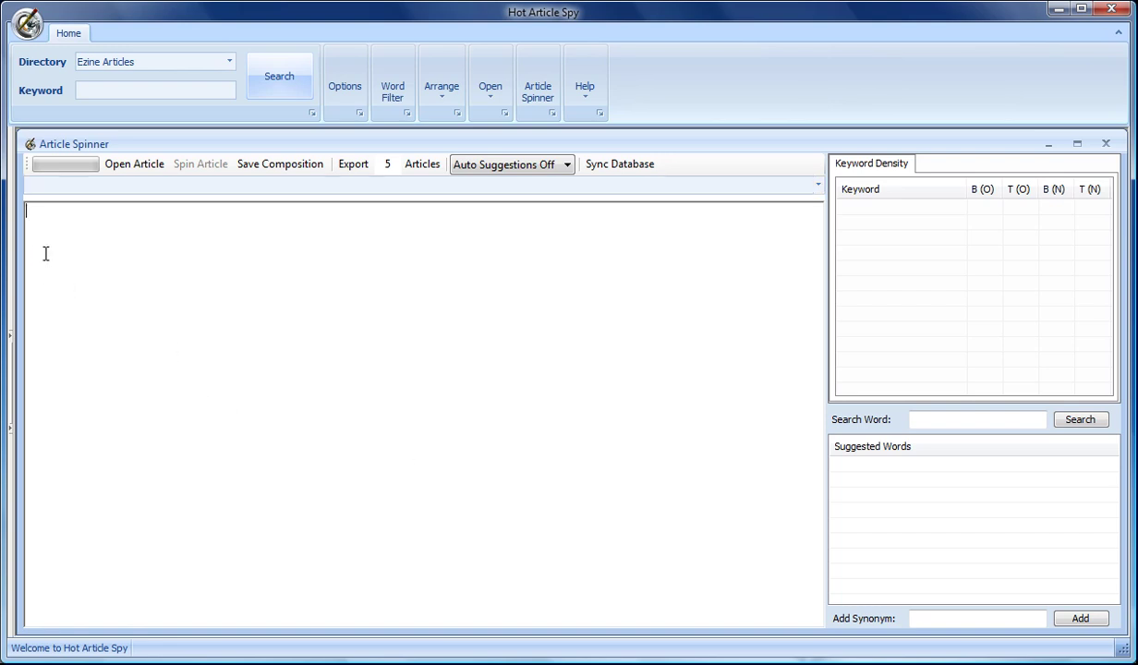
right_click(180, 277)
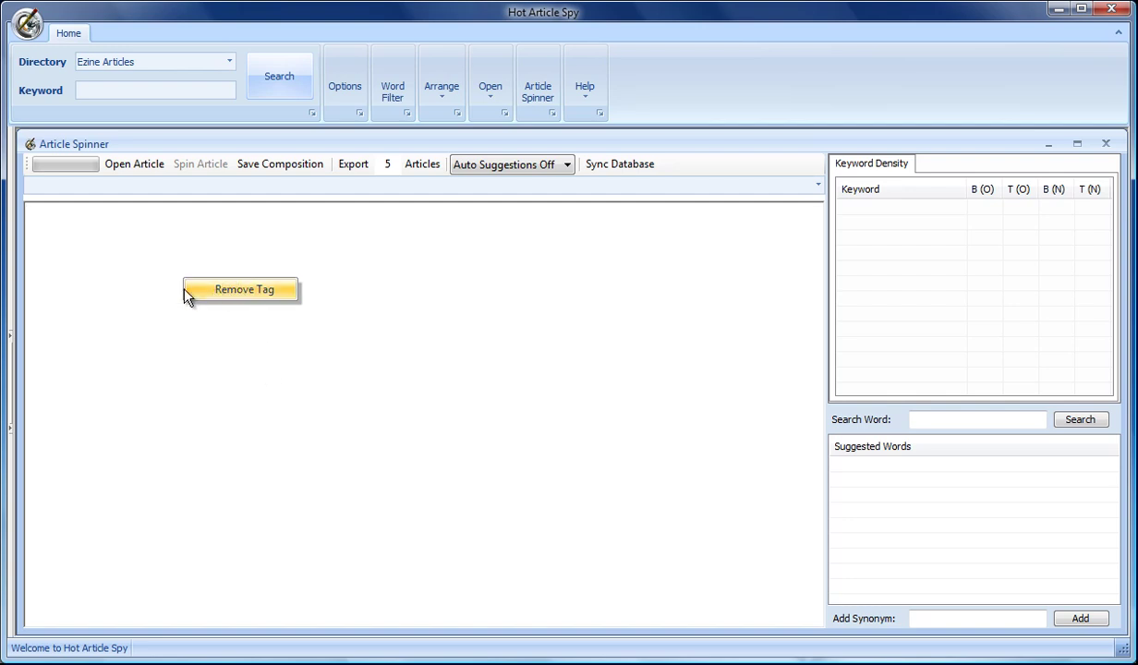
left_click(52, 236)
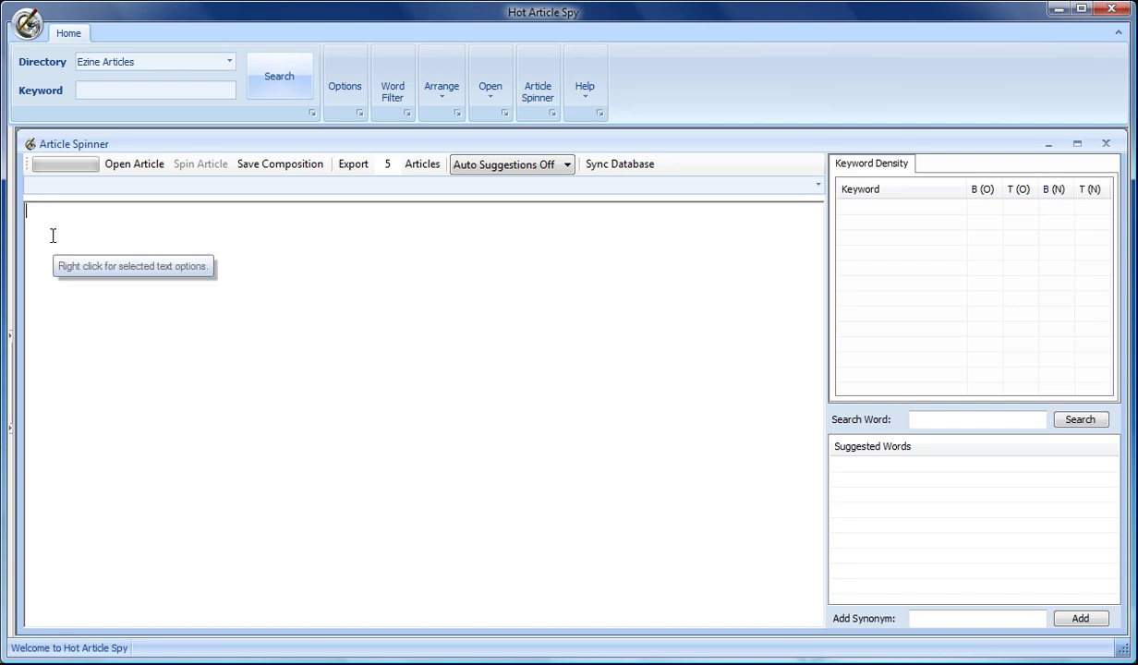
key("ctrl+v")
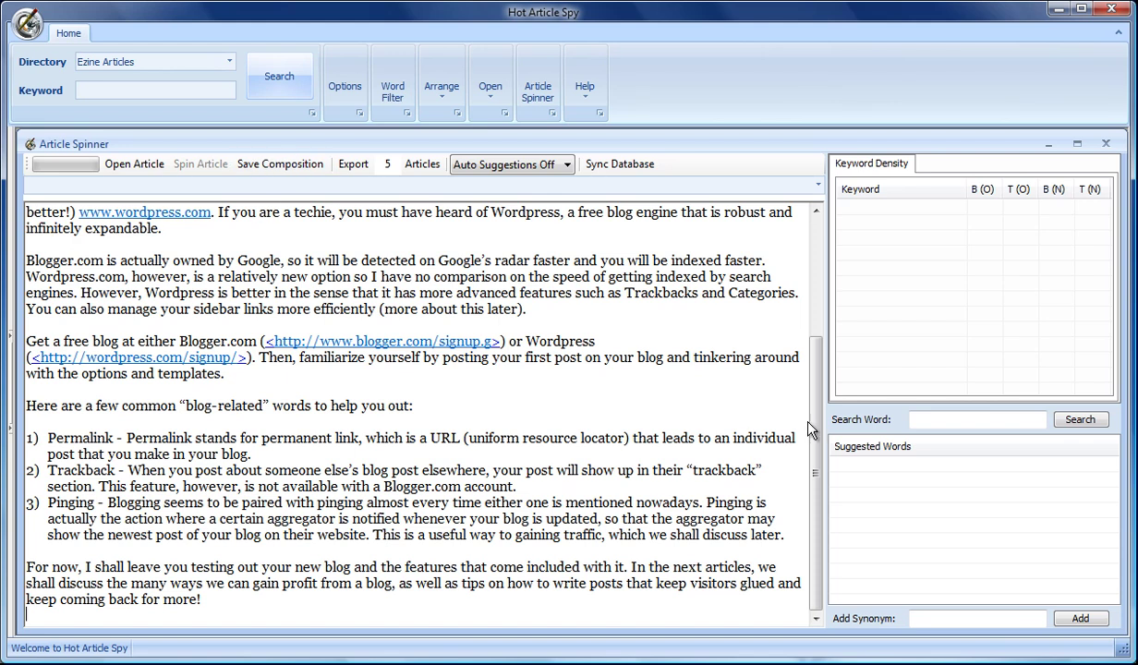
Copy the heading "Setting Up Your Blog" from the article body into the spinner's title field
scroll(804, 427, "up", 4)
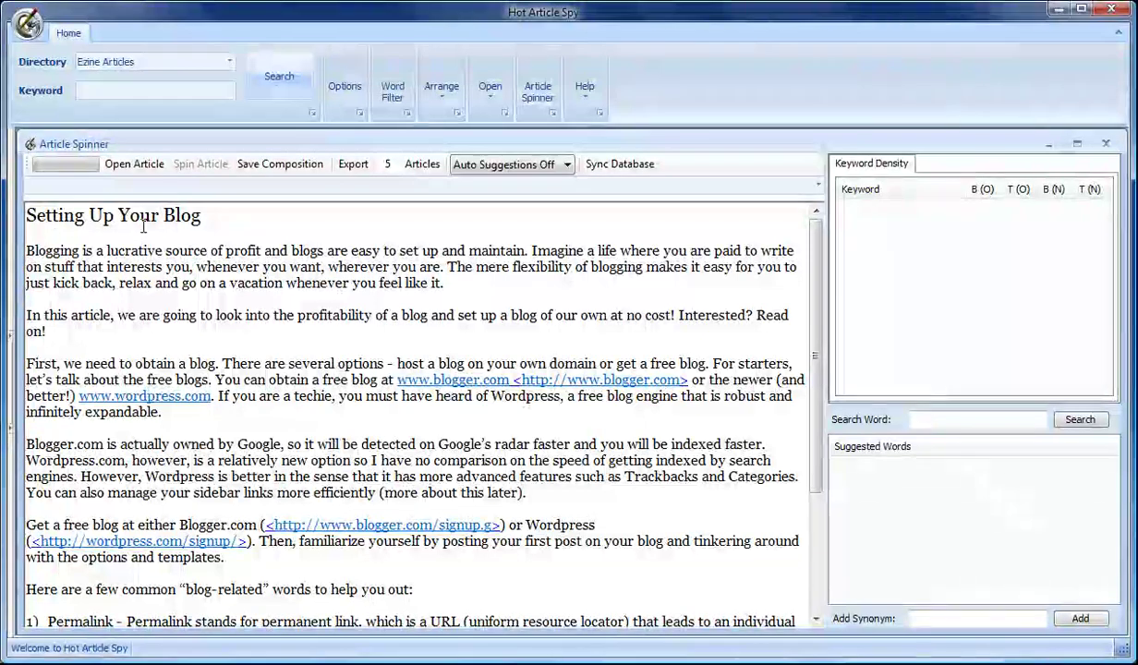
left_click_drag(202, 215, 56, 217)
key("ctrl+c")
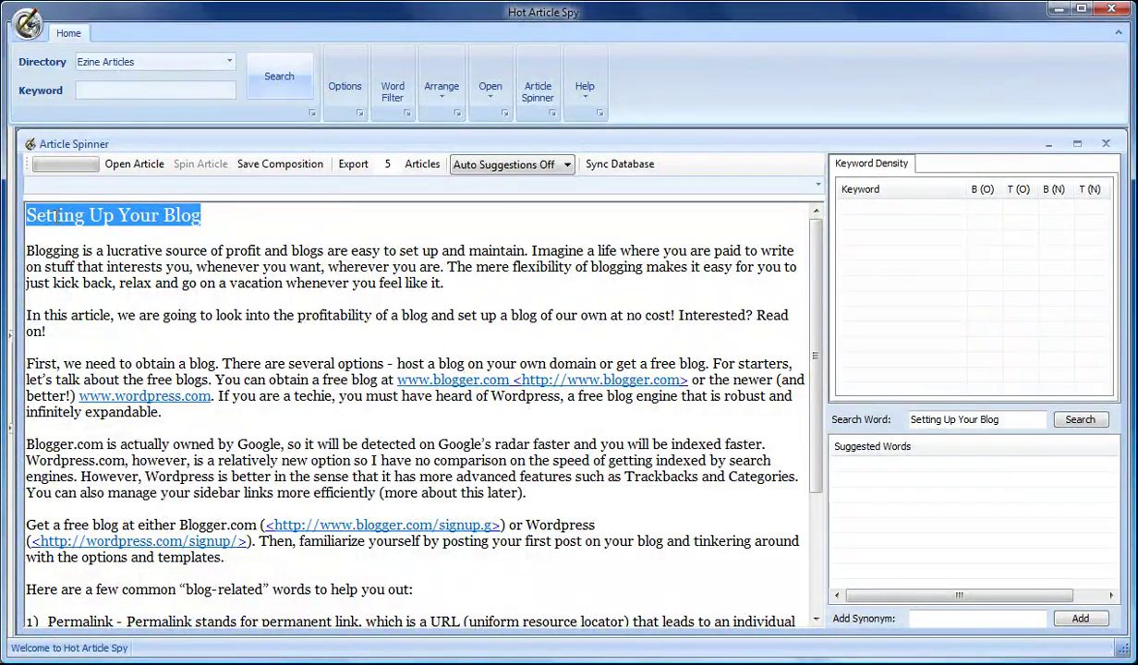
left_click(32, 186)
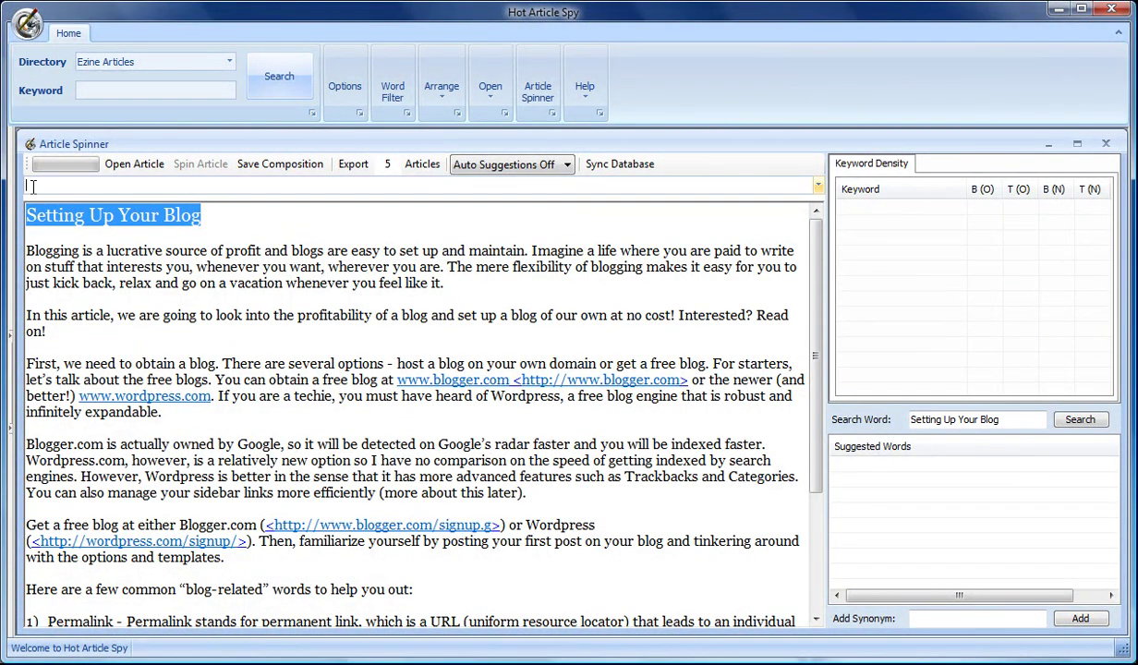
key("ctrl+v")
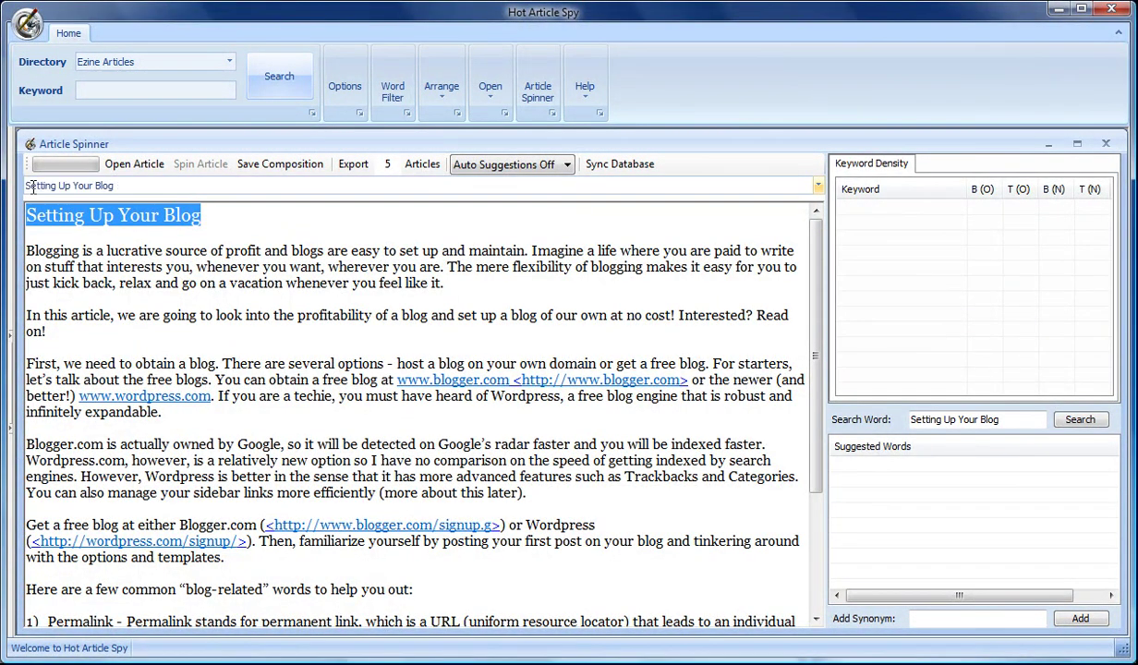
Delete the heading "Setting Up Your Blog" and the blank line below it from the article body
left_click(203, 215)
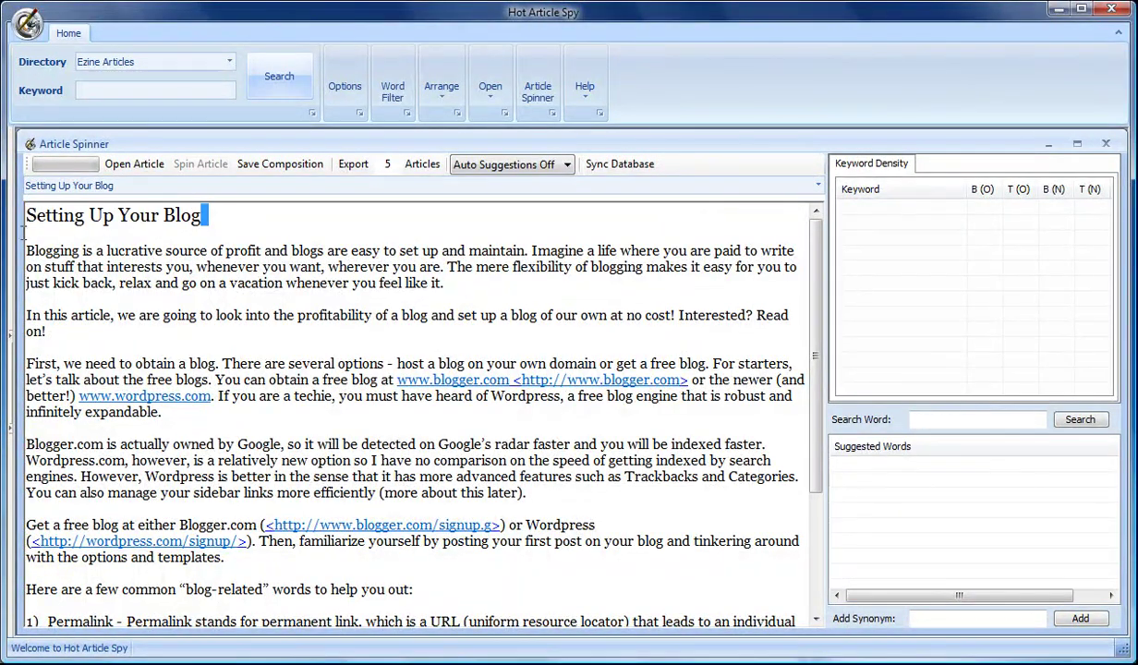
left_click_drag(204, 216, 18, 220)
key("Delete")
key("Delete")
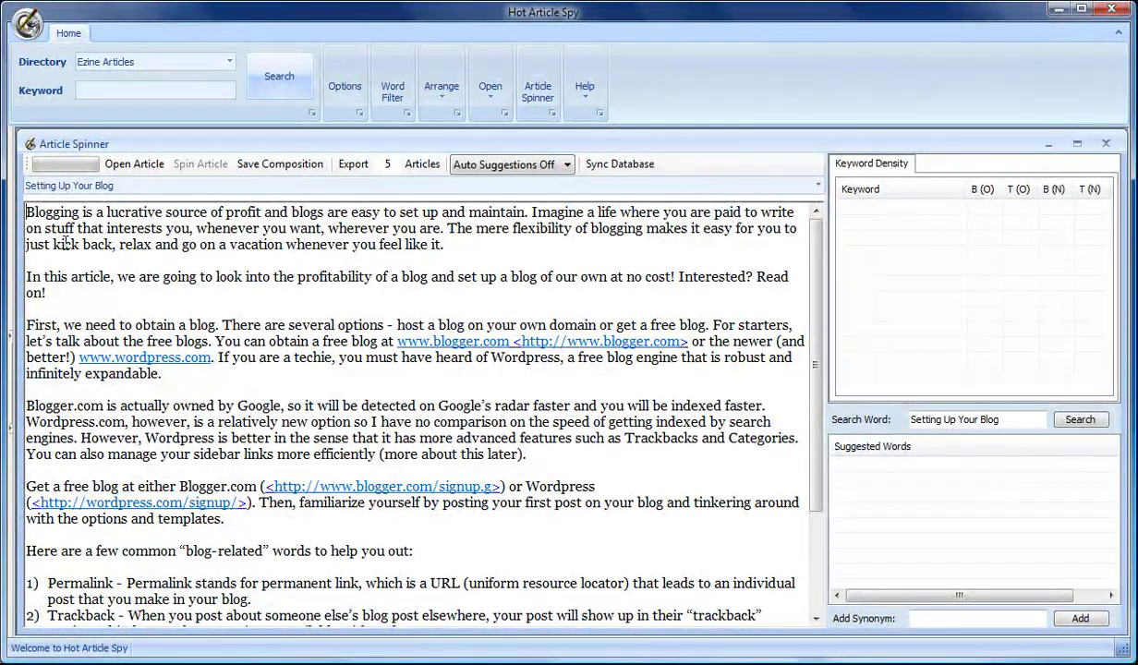
Add the suggested synonyms "profitable" and "remunerative" as spin alternatives for "lucrative" in the opening sentence
left_click(274, 168)
double_click(129, 212)
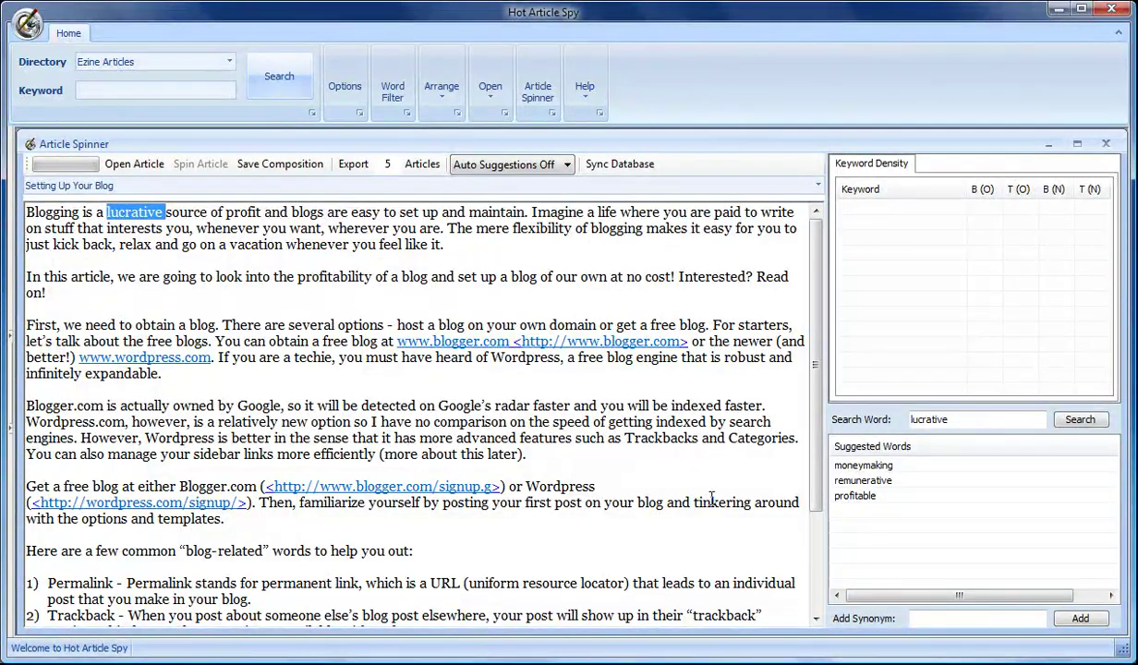
left_click(856, 496)
right_click(856, 496)
left_click(882, 513)
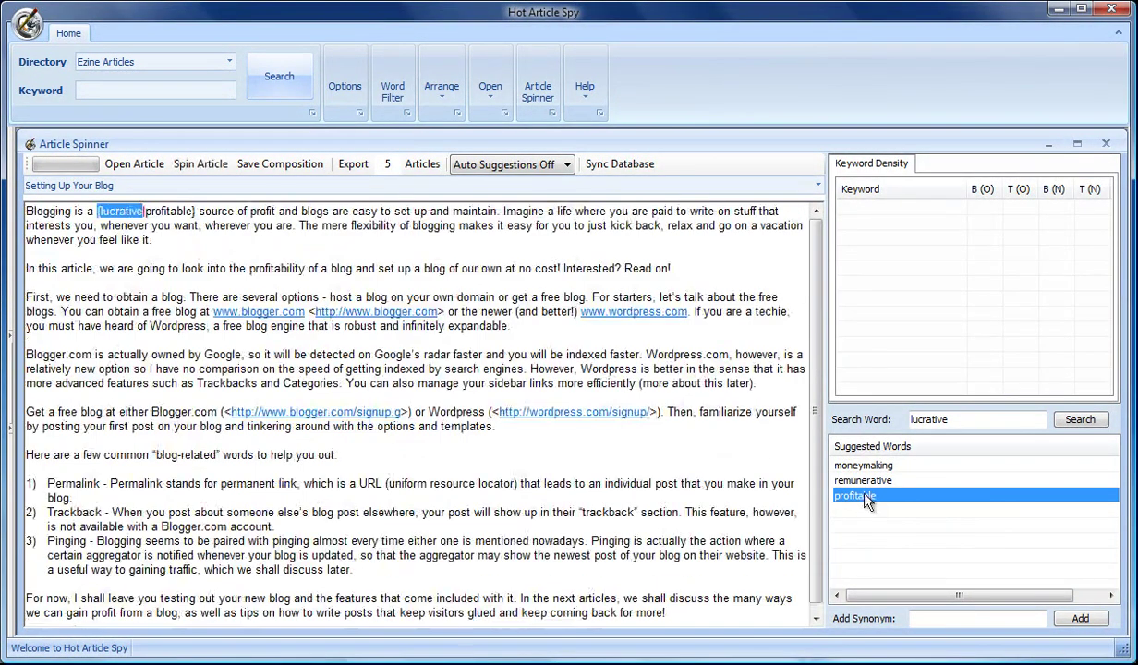
left_click(859, 482)
right_click(859, 481)
left_click(896, 497)
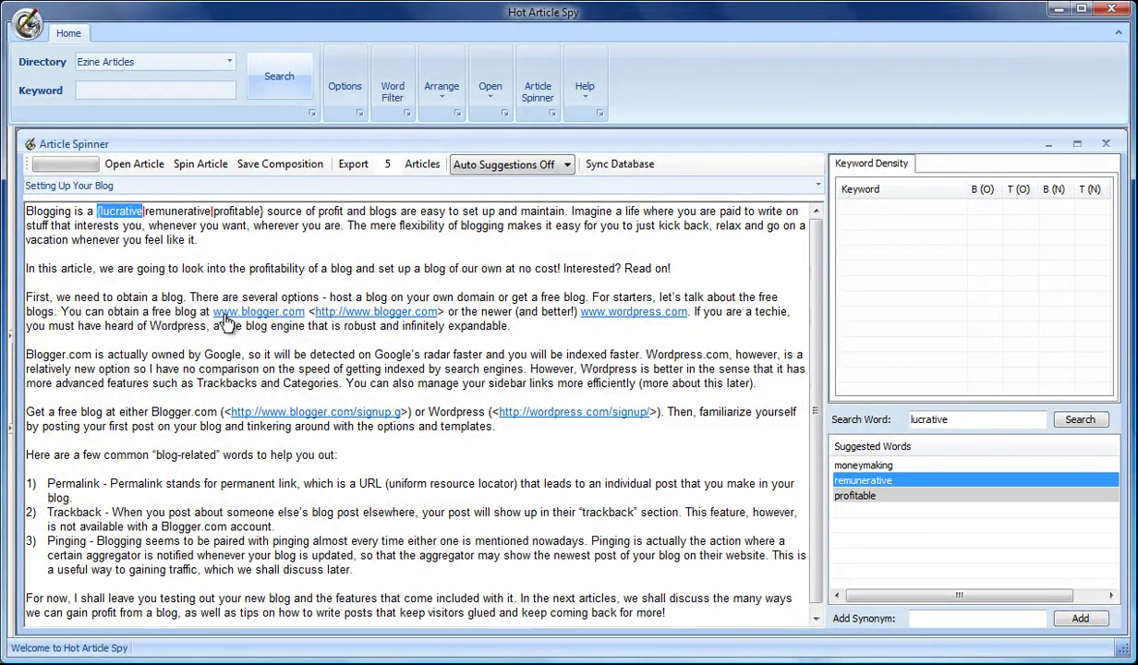
left_click(430, 299)
key("BackSpace")
key("BackSpace")
key("BackSpace")
key("BackSpace")
key("BackSpace")
key("BackSpace")
key("BackSpace")
key("BackSpace")
key("BackSpace")
key("BackSpace")
key("BackSpace")
key("BackSpace")
key("BackSpace")
key("BackSpace")
key("BackSpace")
key("BackSpace")
key("BackSpace")
key("BackSpace")
key("BackSpace")
key("BackSpace")
key("BackSpace")
key("BackSpace")
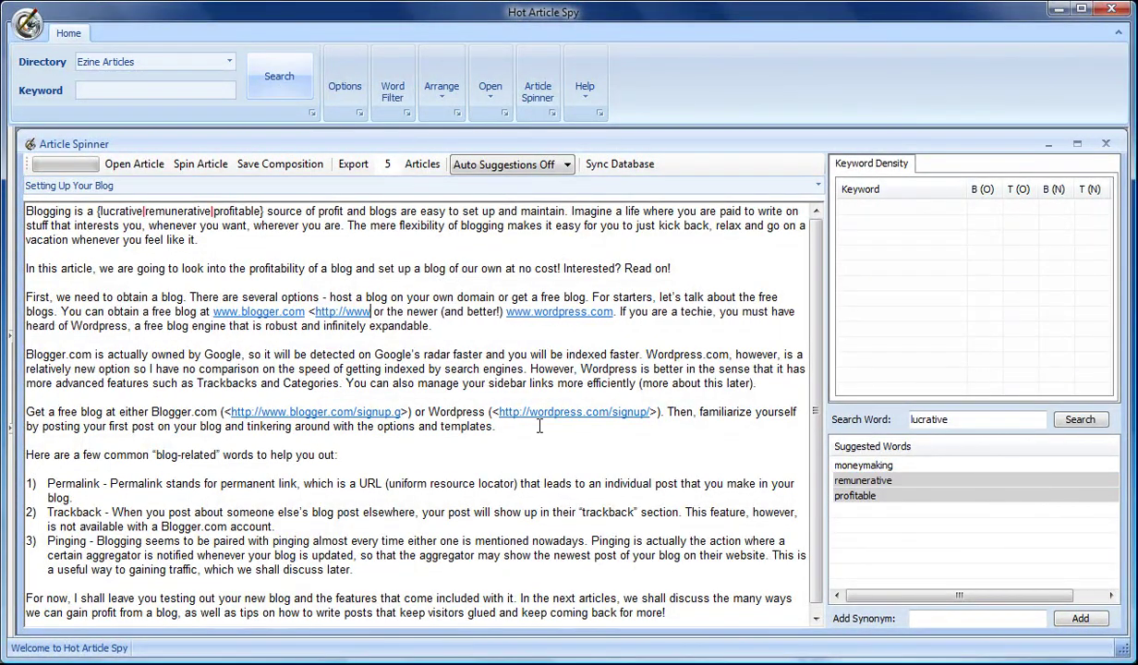
key("BackSpace")
key("BackSpace")
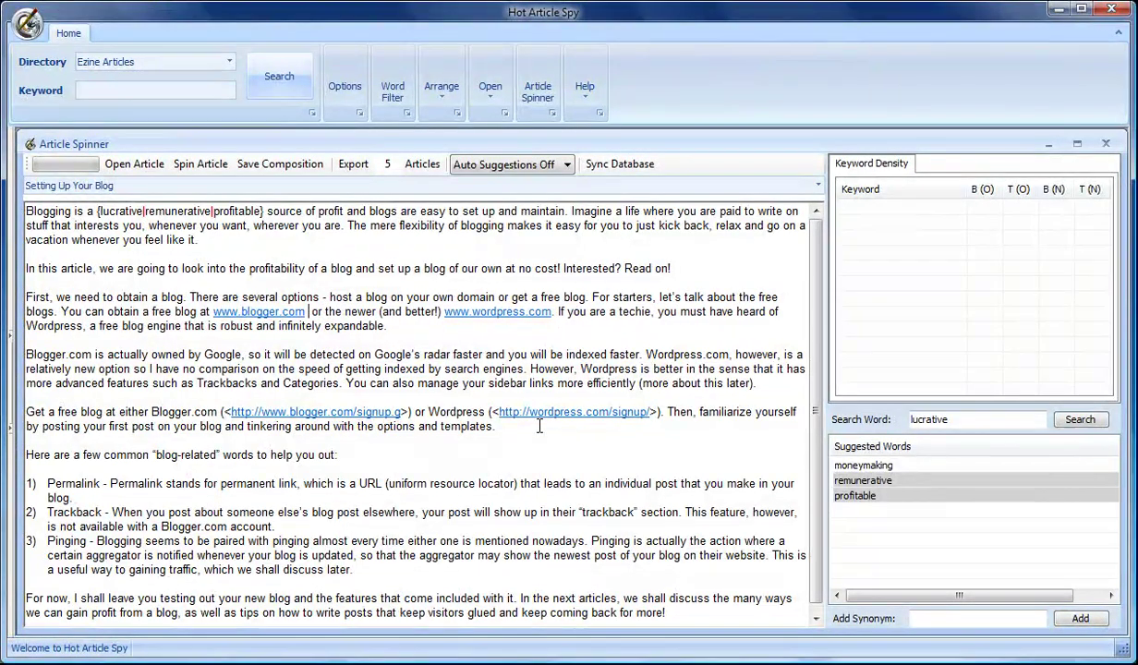
key("BackSpace")
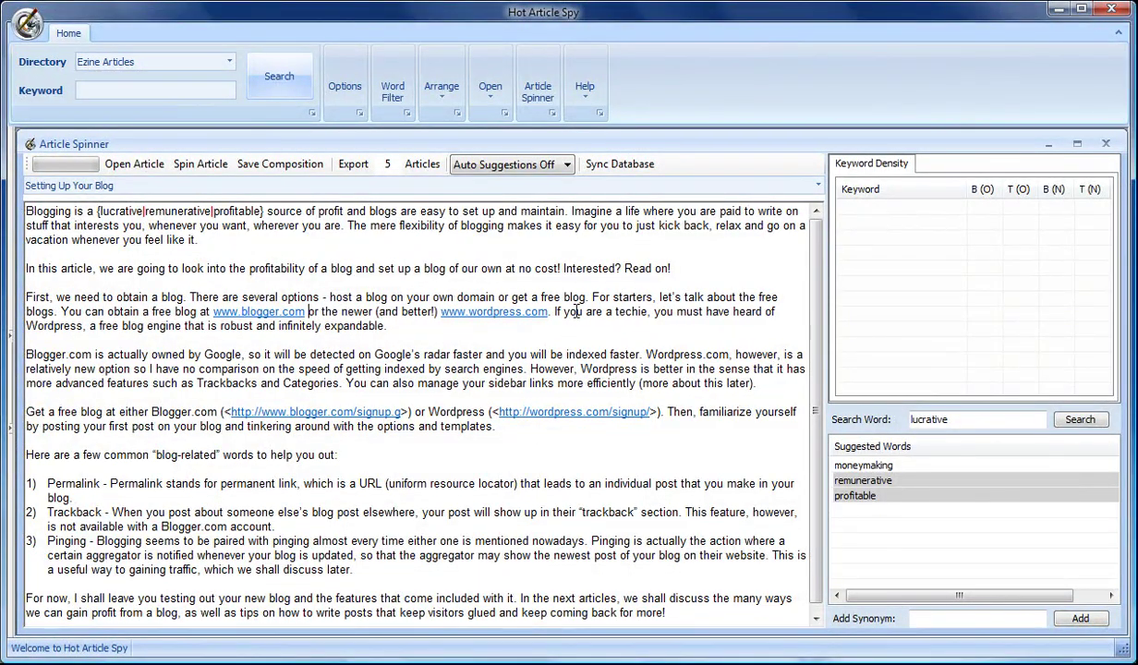
Remove the angle brackets around the WordPress and Blogger signup links in the fifth paragraph
left_click(659, 413)
key("BackSpace")
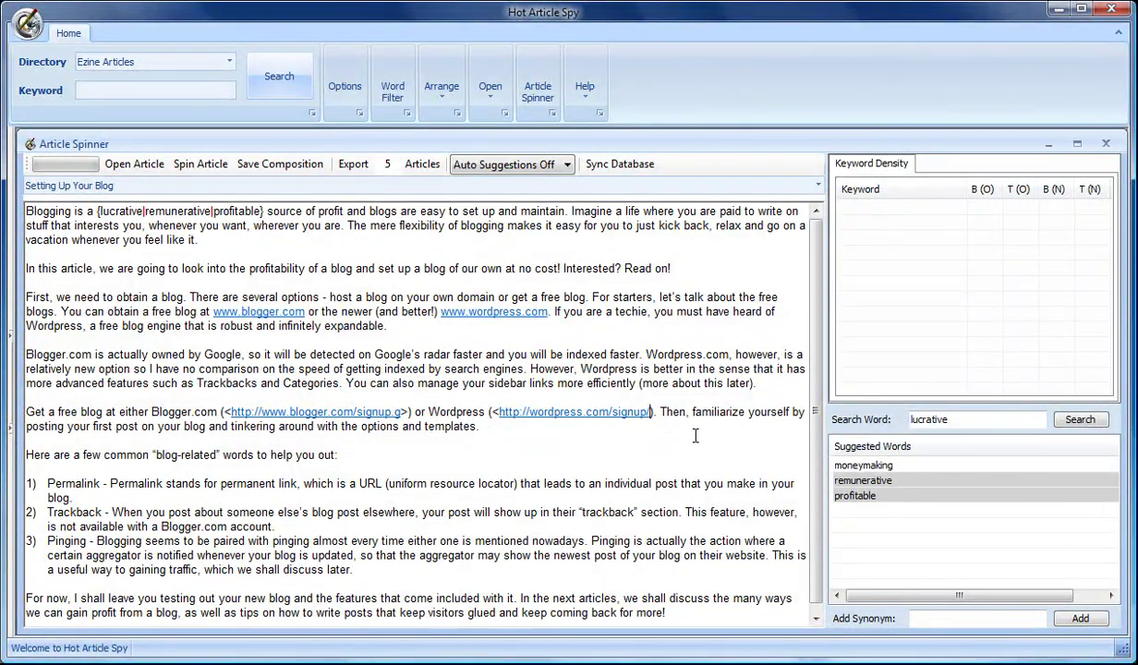
left_click(499, 412)
key("BackSpace")
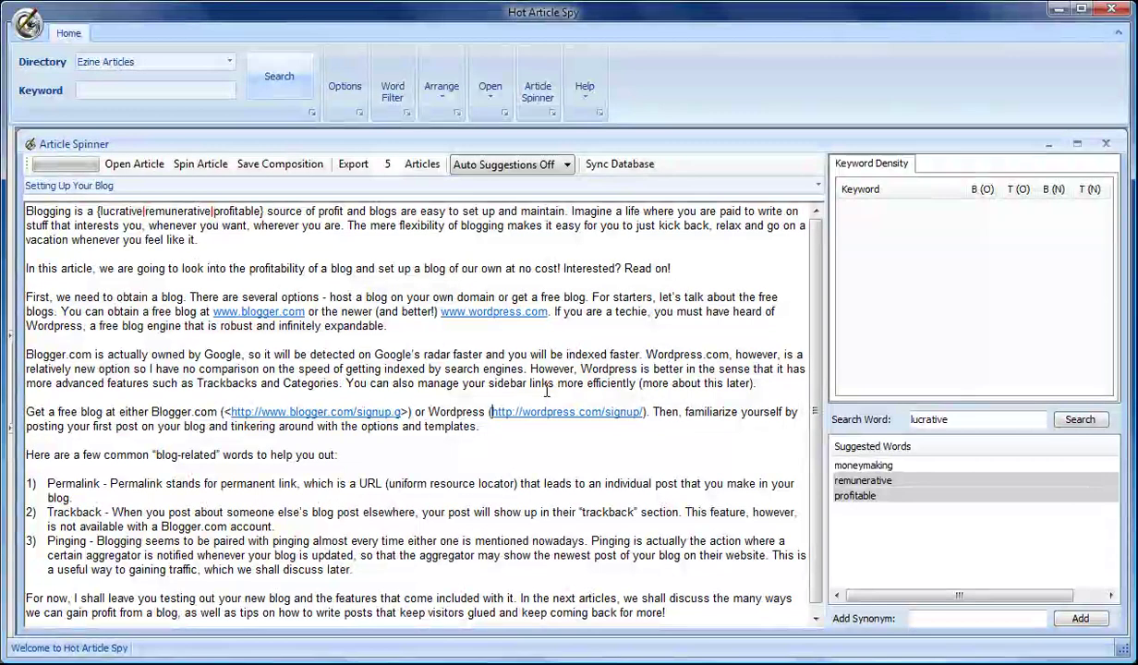
left_click(409, 412)
key("BackSpace")
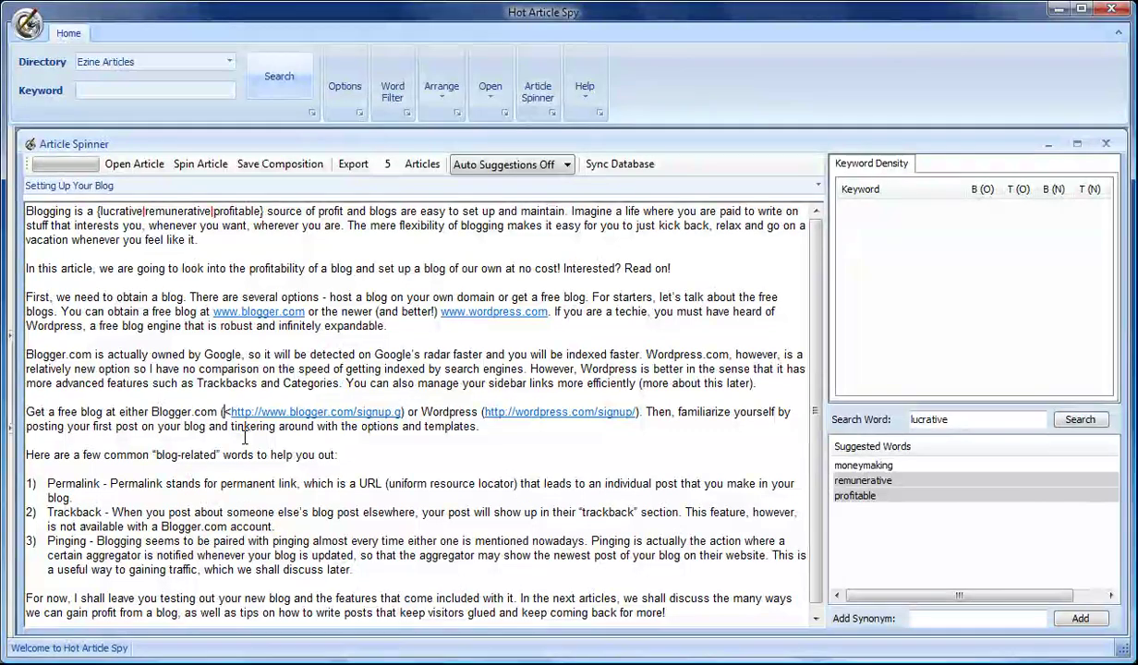
left_click(230, 412)
key("BackSpace")
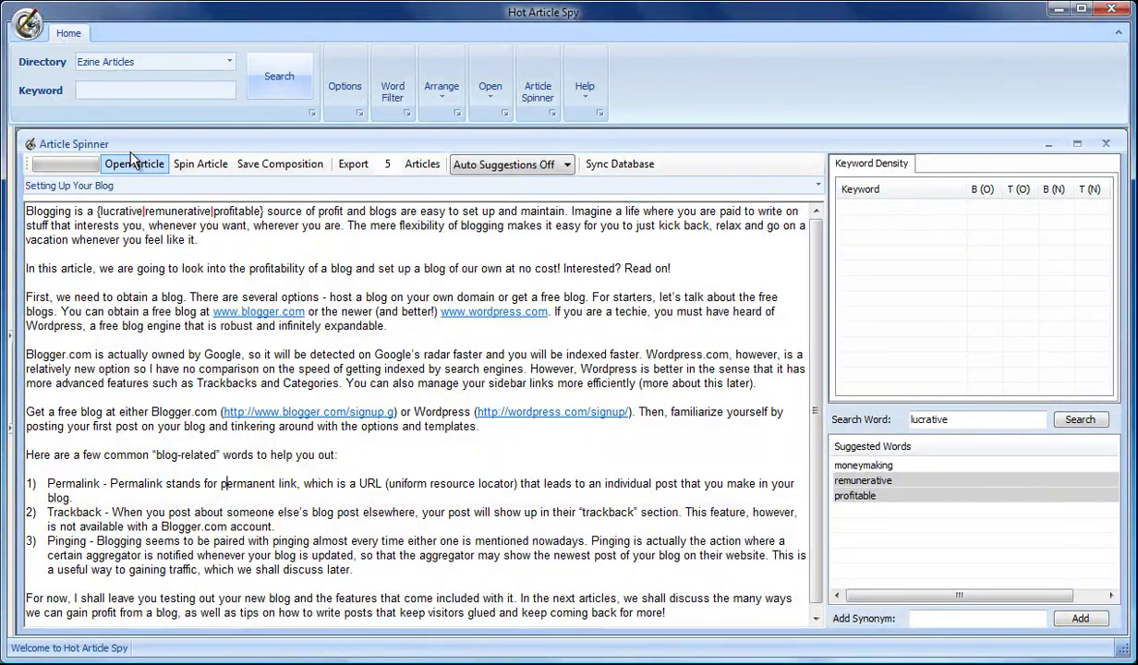
Add "net income", "net profit", "earnings" and "income" as spin alternatives for "profit" in the opening sentence
double_click(330, 211)
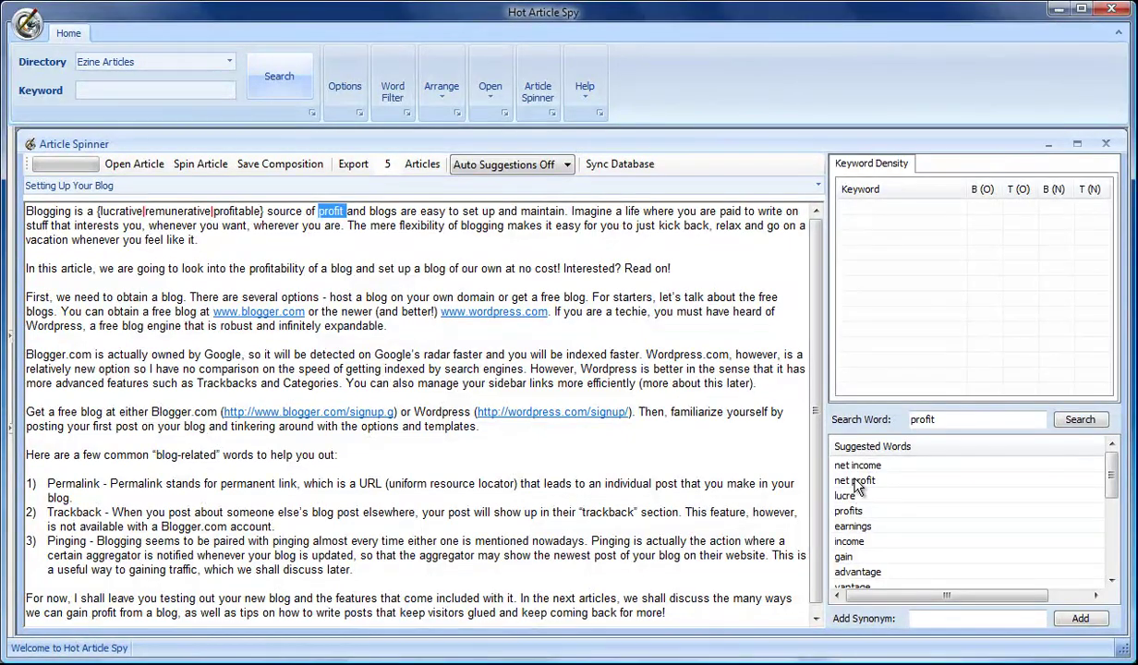
right_click(837, 464)
left_click(876, 484)
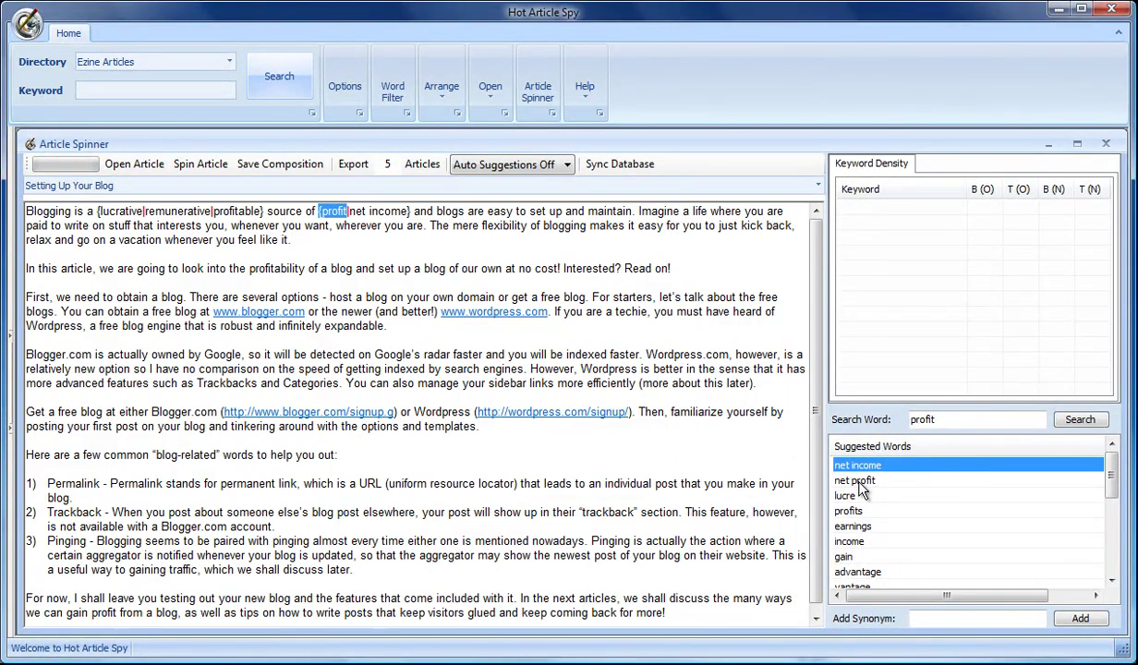
right_click(839, 480)
left_click(878, 494)
right_click(856, 526)
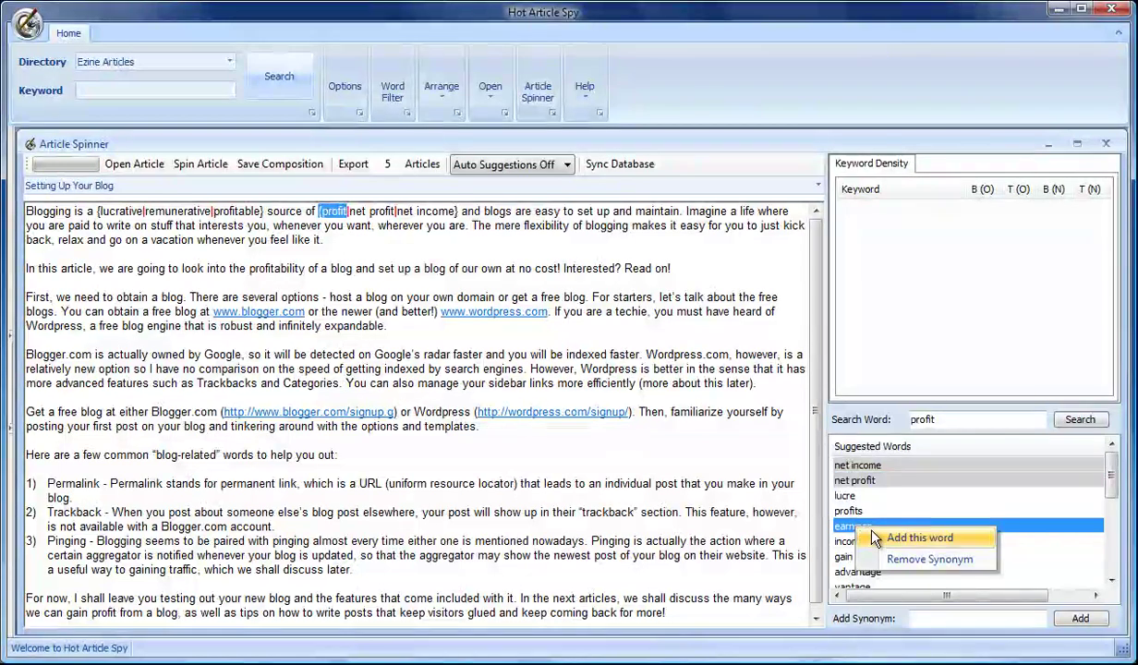
left_click(883, 538)
right_click(861, 541)
left_click(882, 549)
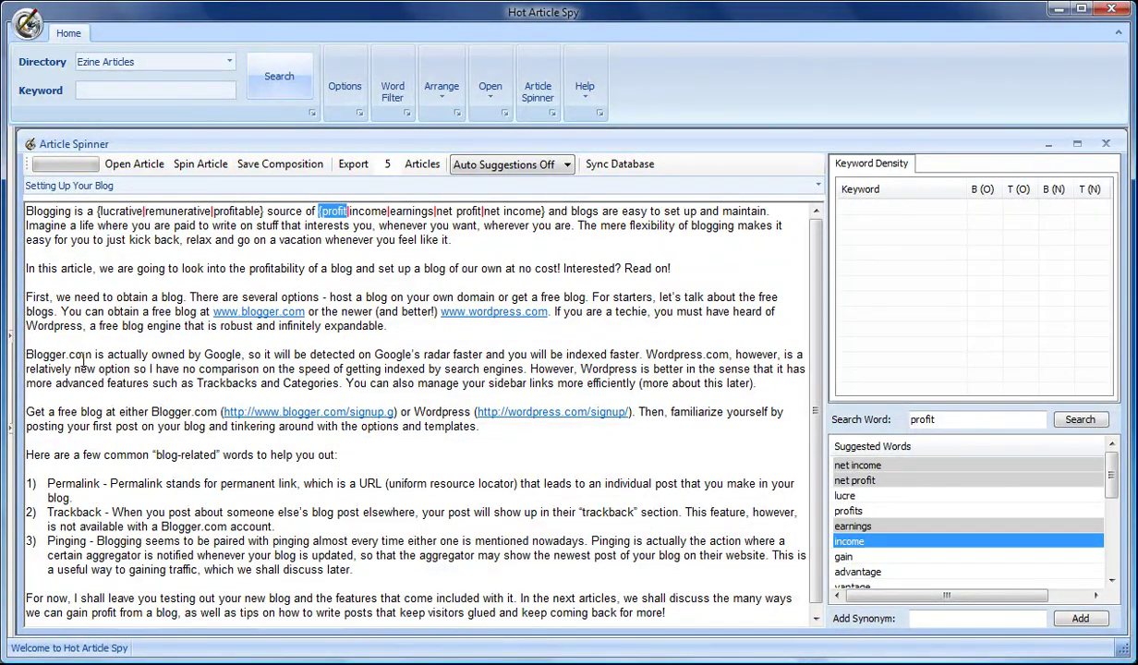
Select the "lucrative" synonym tag and spin the article to generate a rewritten version
left_click(118, 210)
left_click_drag(119, 210, 267, 211)
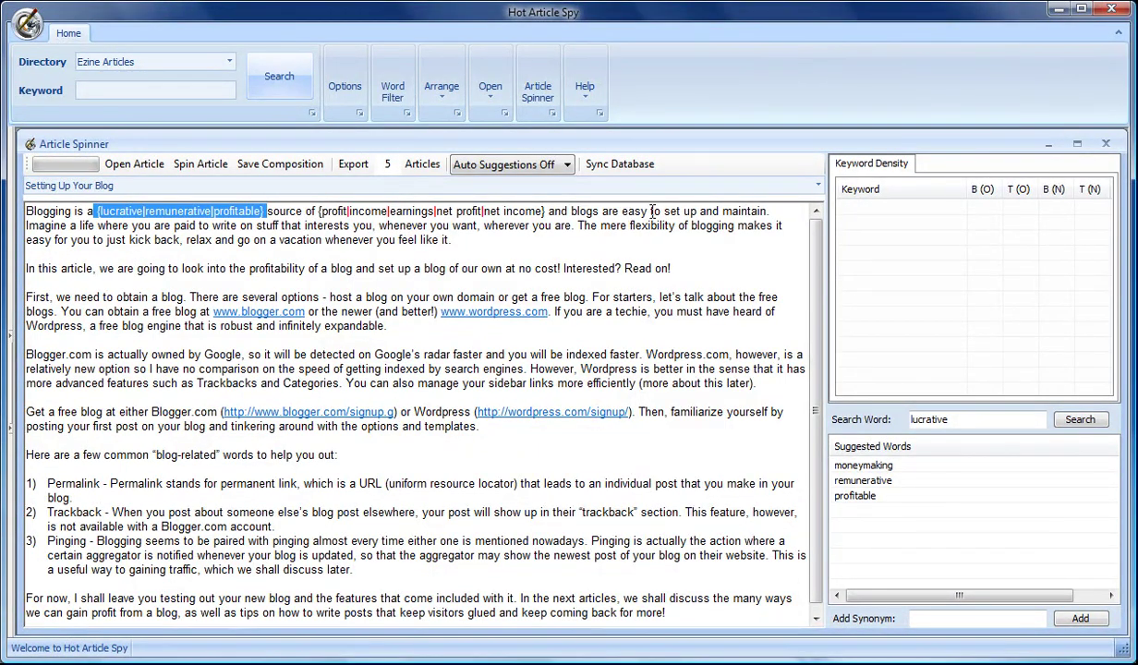
left_click(194, 167)
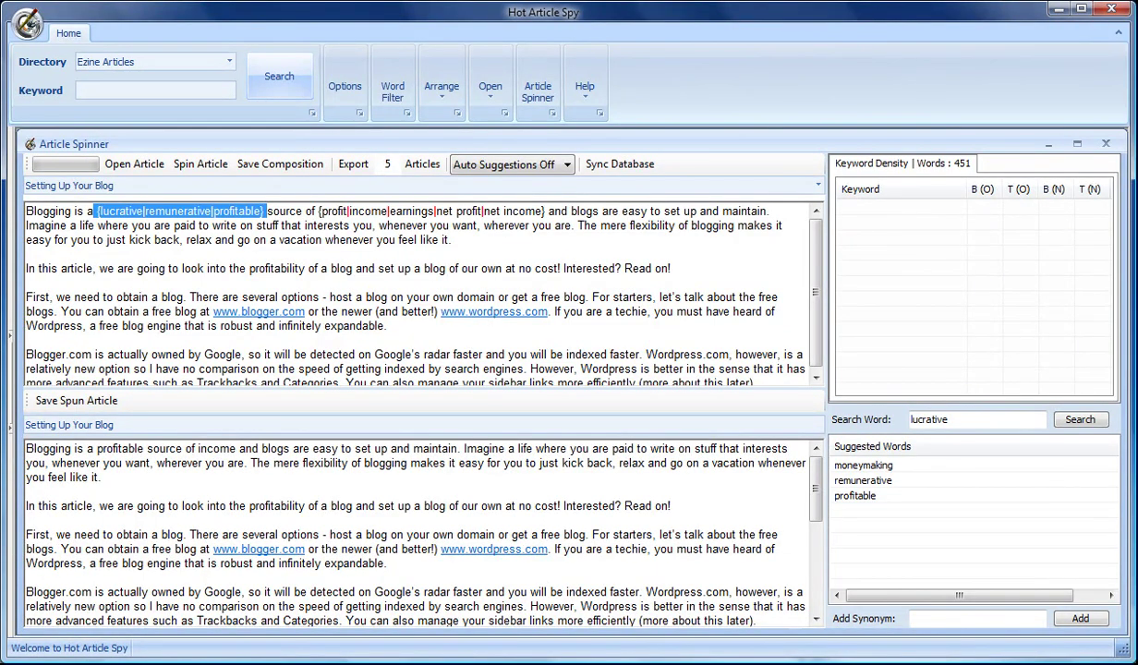
left_click(979, 618)
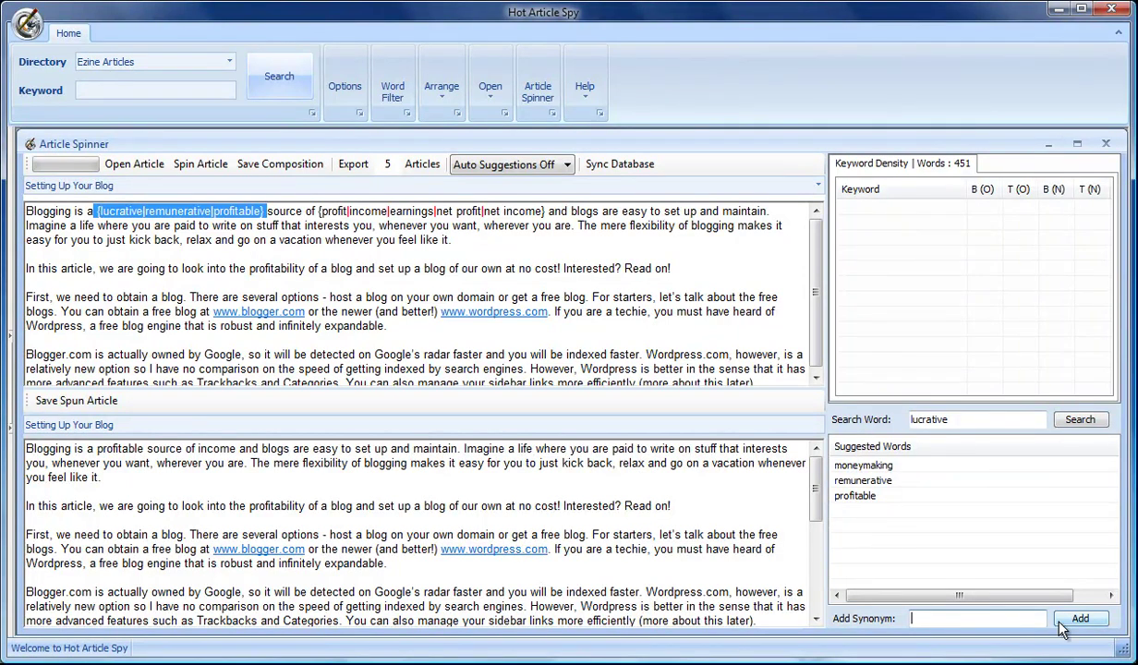
left_click(596, 166)
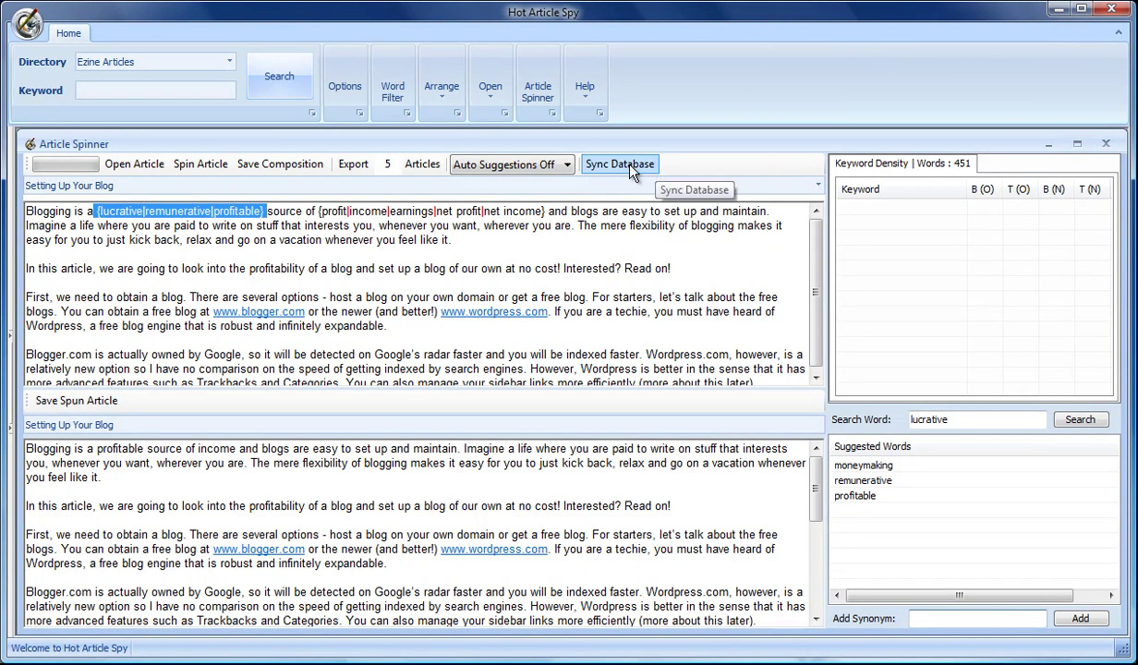
Set automatic suggestions to All Favorites, skip the suggestion for "articles" and accept {could|might} for "may"
left_click(542, 164)
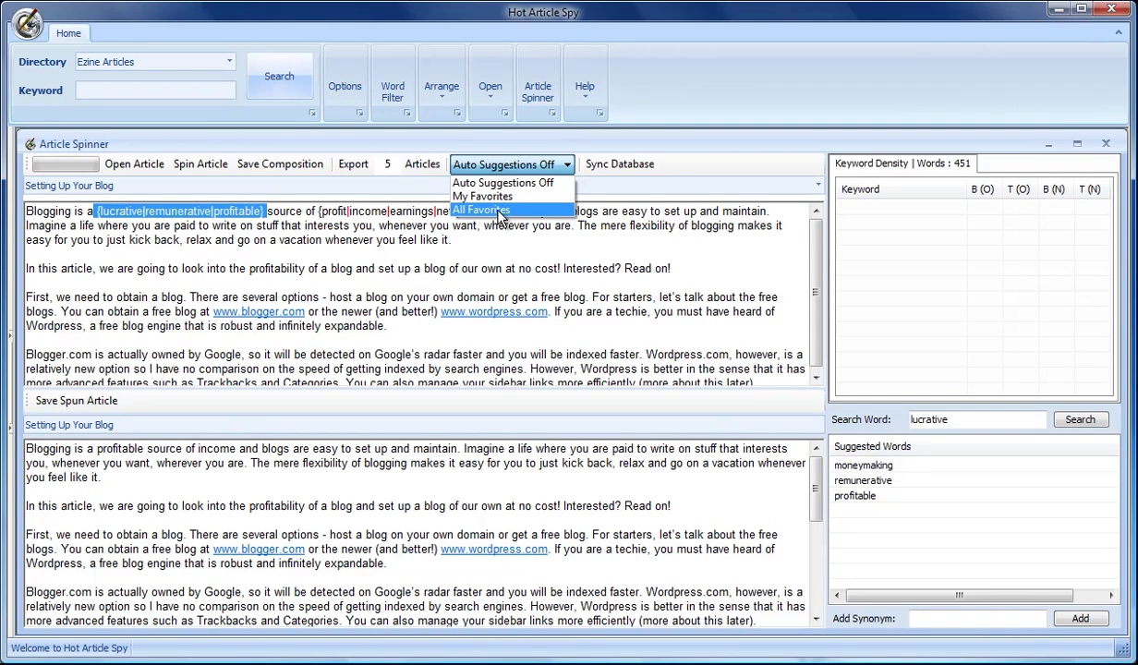
left_click(500, 212)
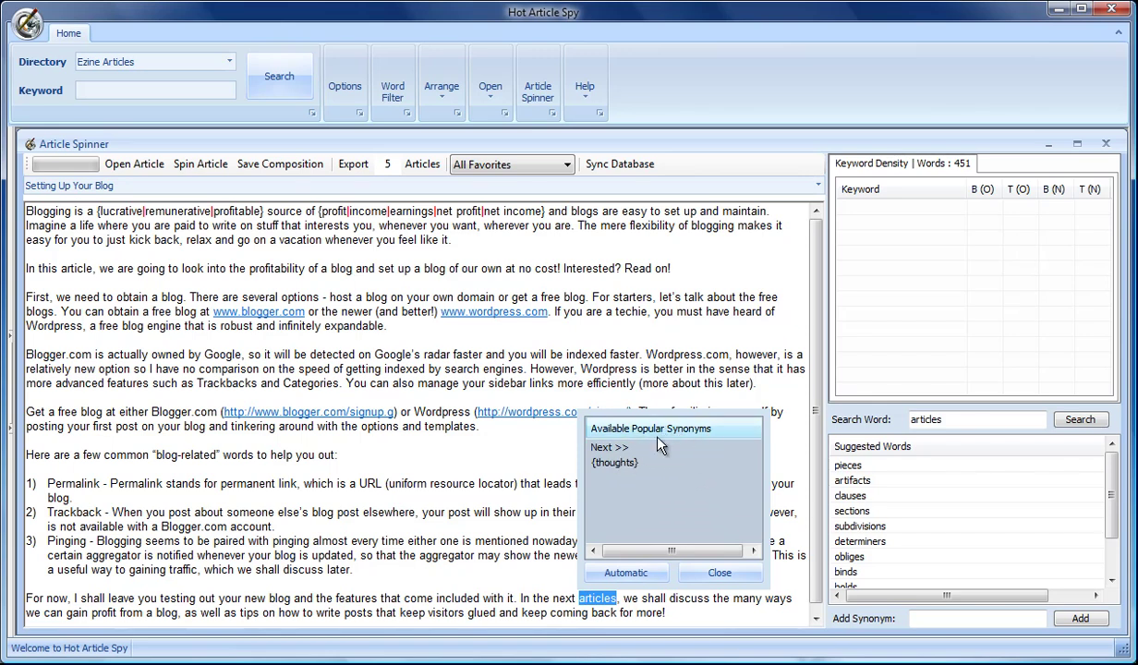
left_click(602, 448)
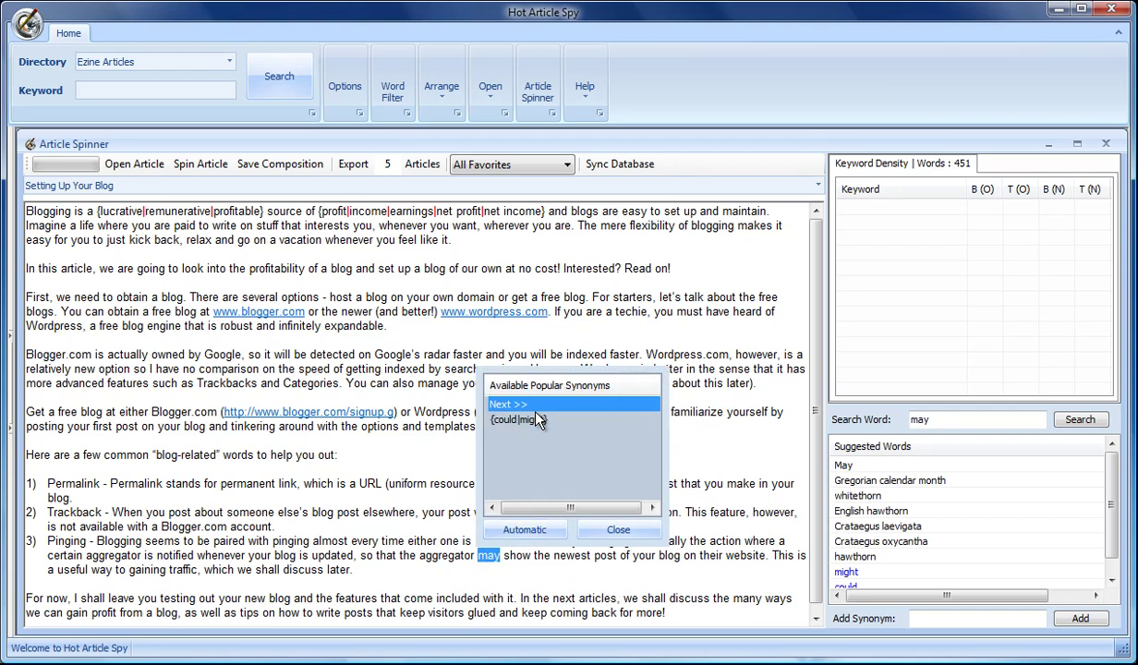
left_click(507, 421)
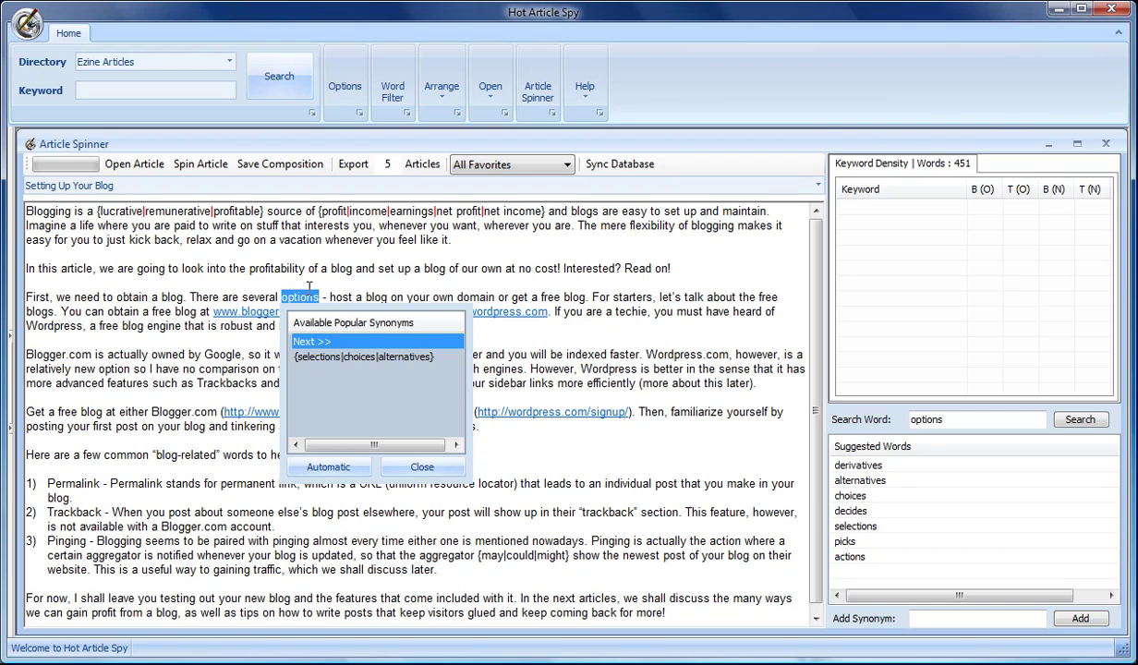
Accept {selections|choices|alternatives} for both "options" occurrences, skip "profit" in the opening sentence, and accept the income/earnings synonyms for "profit" in the closing paragraph
left_click(321, 357)
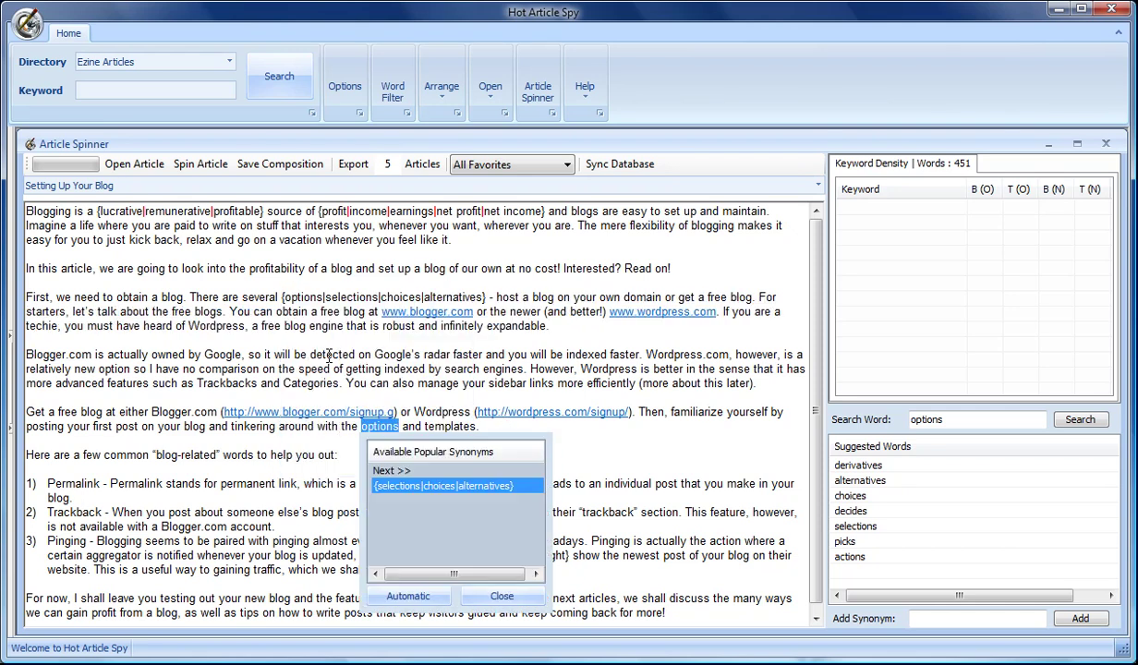
left_click(435, 492)
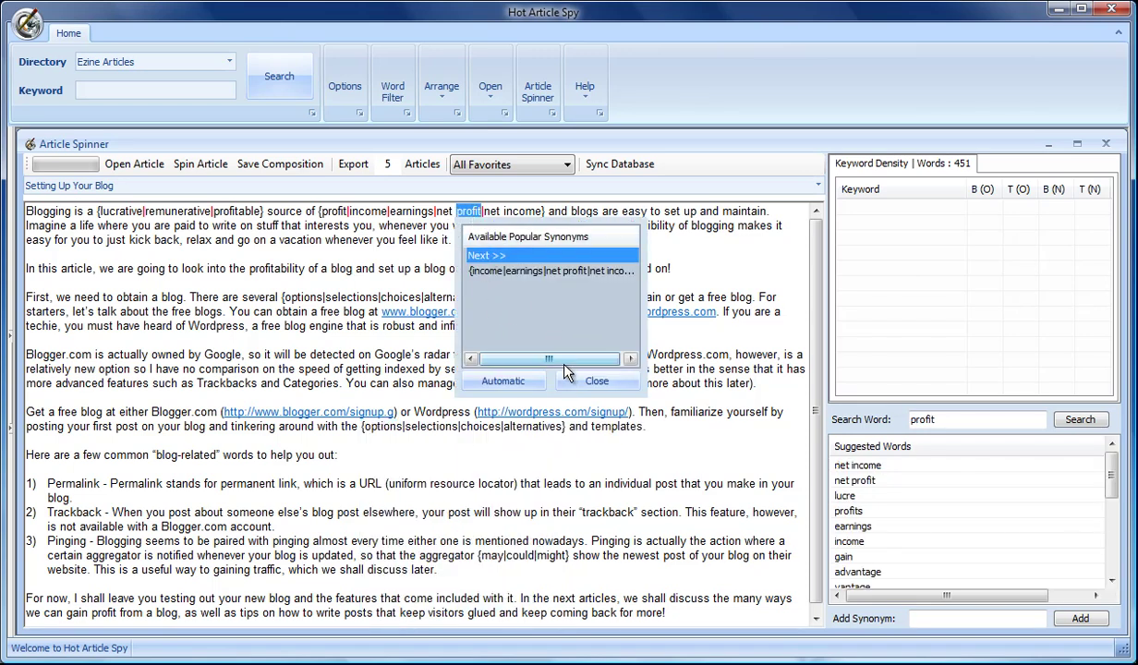
left_click(490, 260)
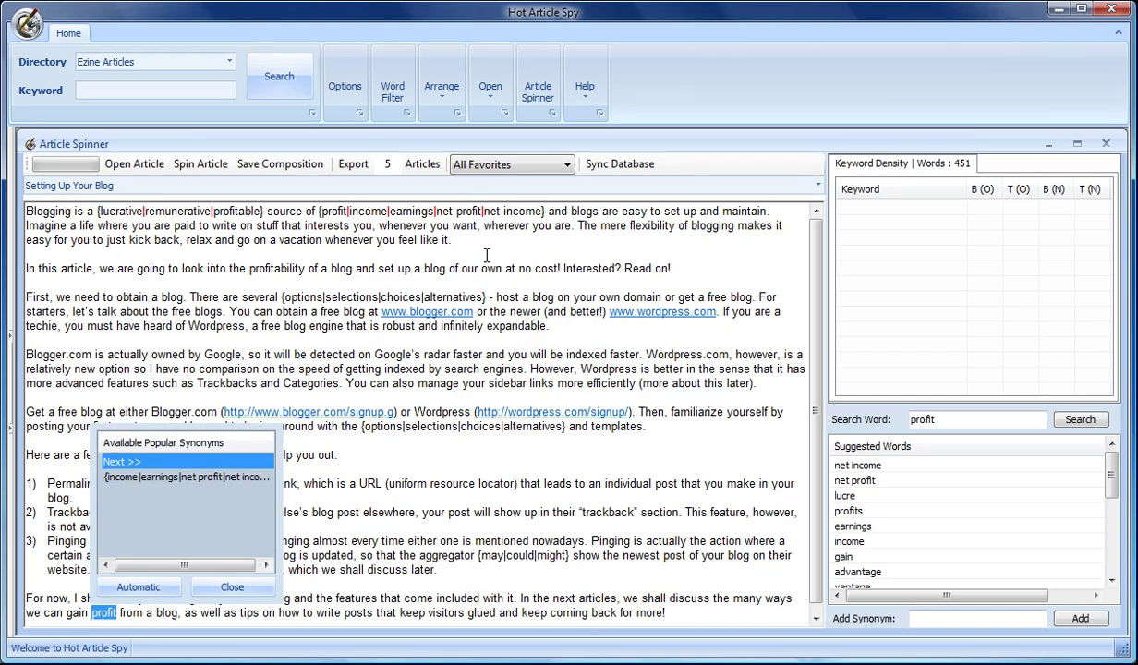
left_click(145, 479)
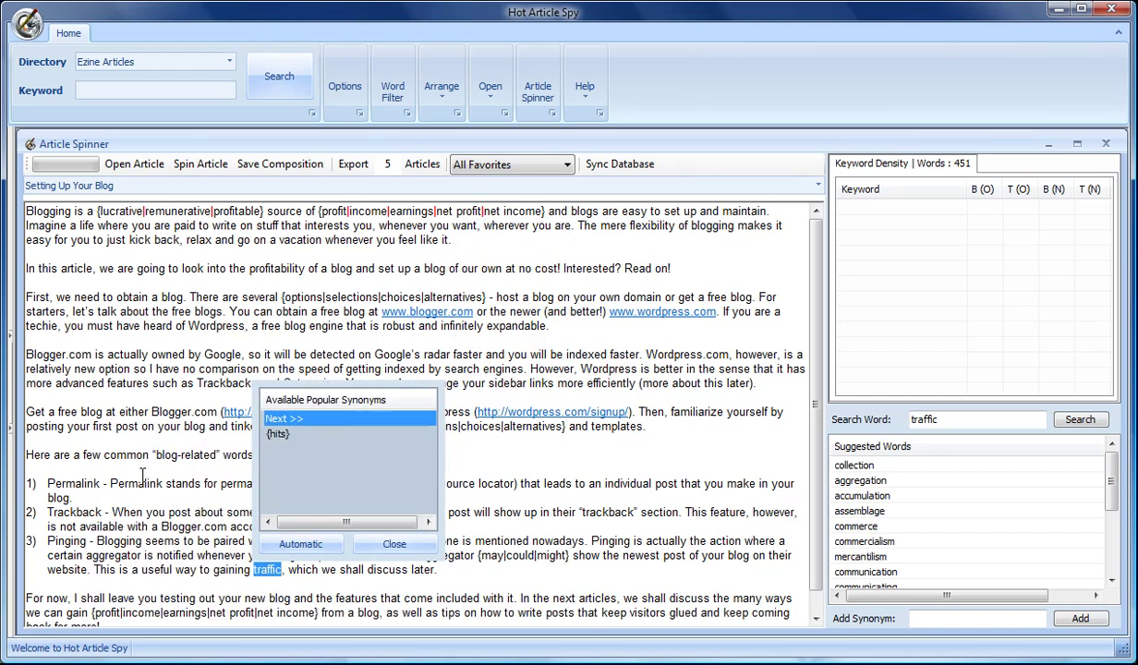
Accept "hits" for "traffic" and "visitors", "means" for "way" and {webpages|internet site} for "website", then end the suggestions at "yourself"
left_click(277, 434)
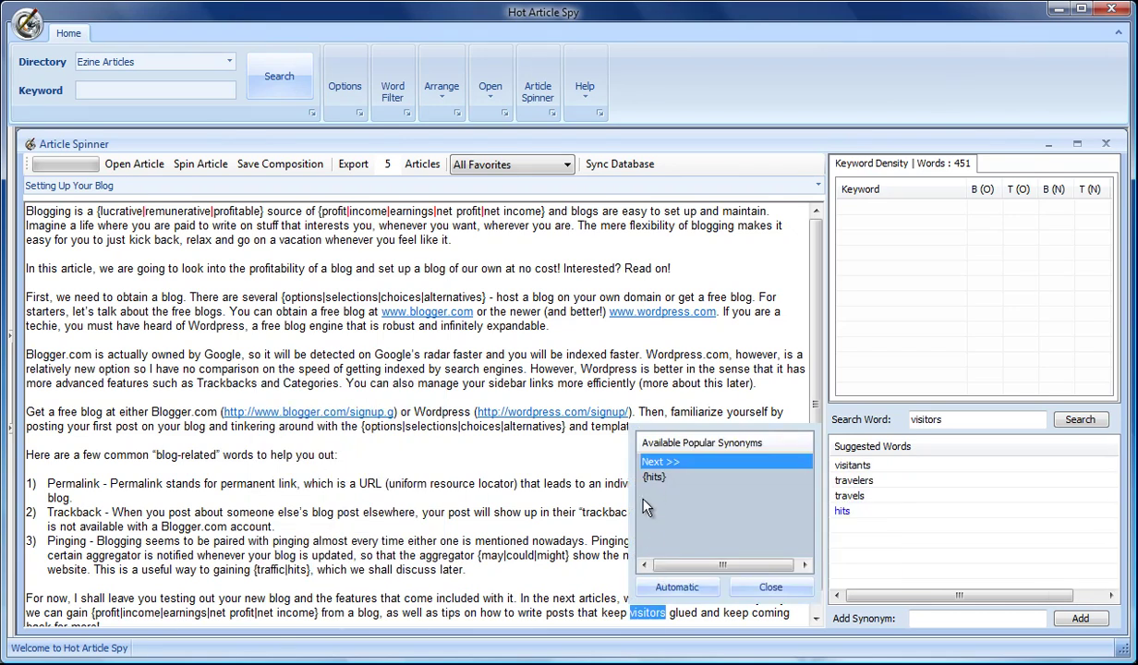
left_click(653, 479)
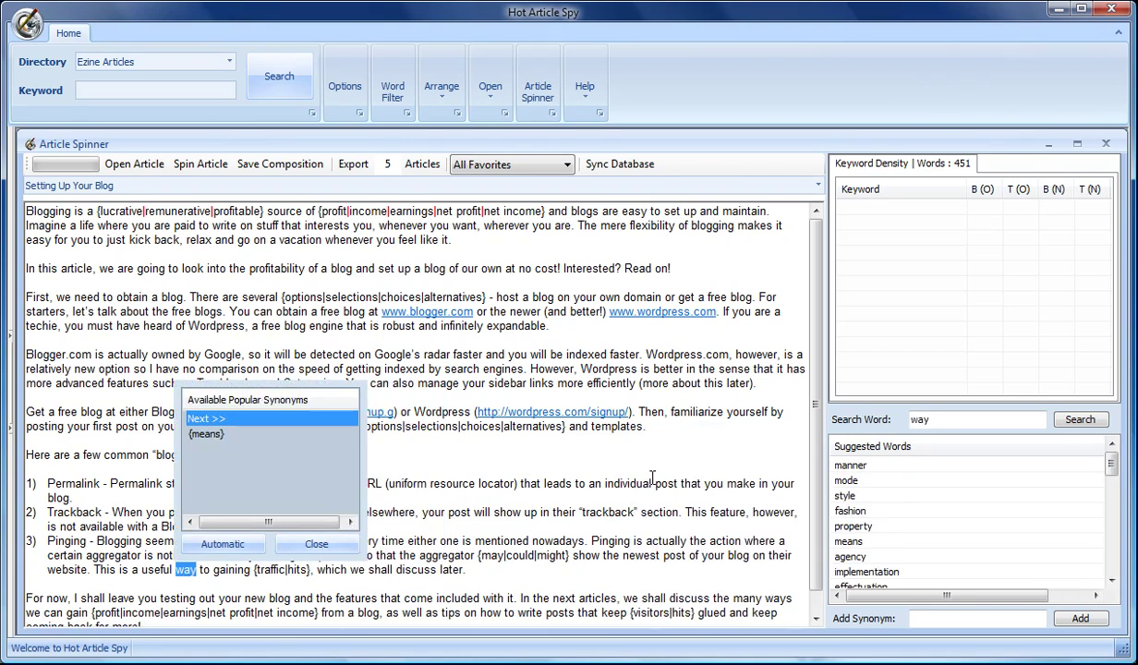
left_click(204, 437)
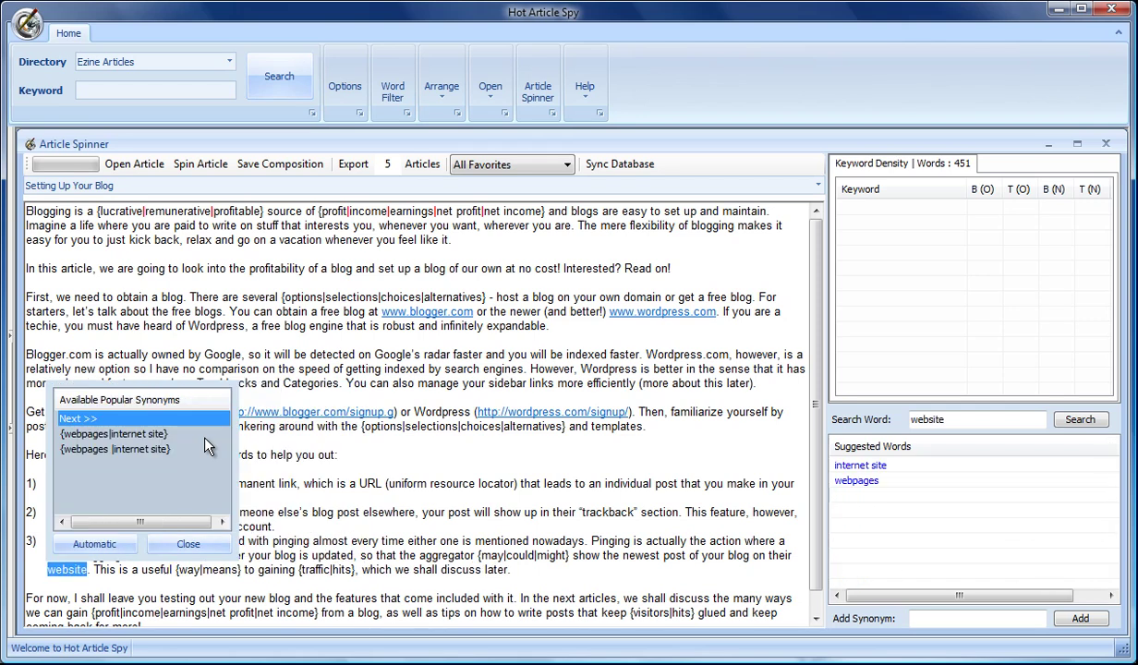
left_click(92, 435)
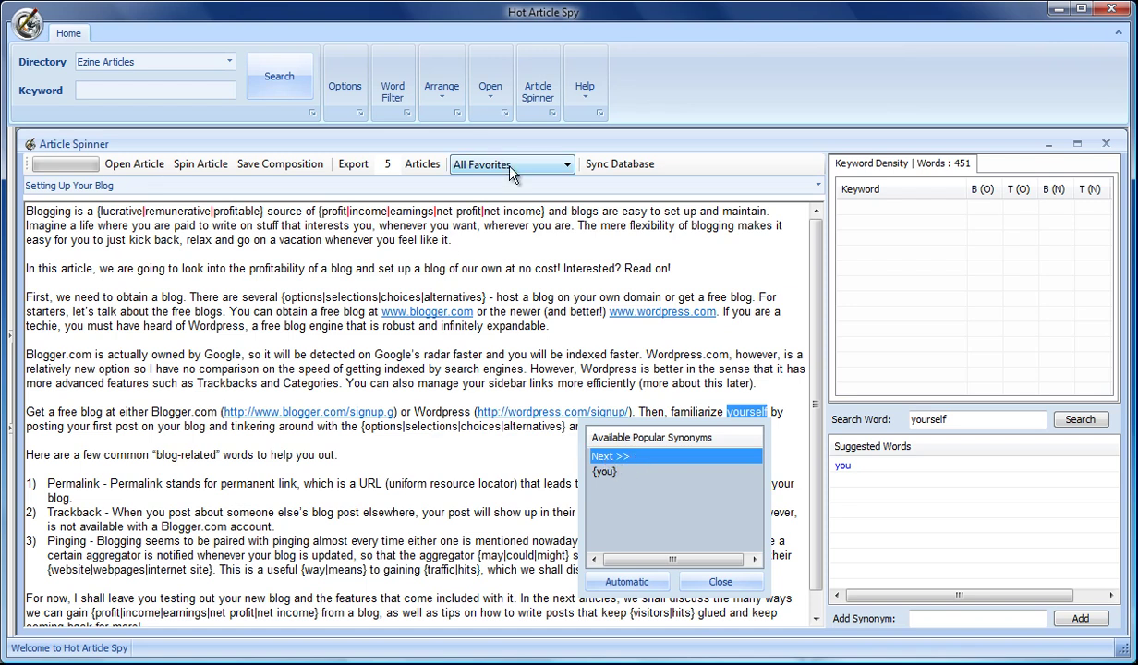
left_click(718, 582)
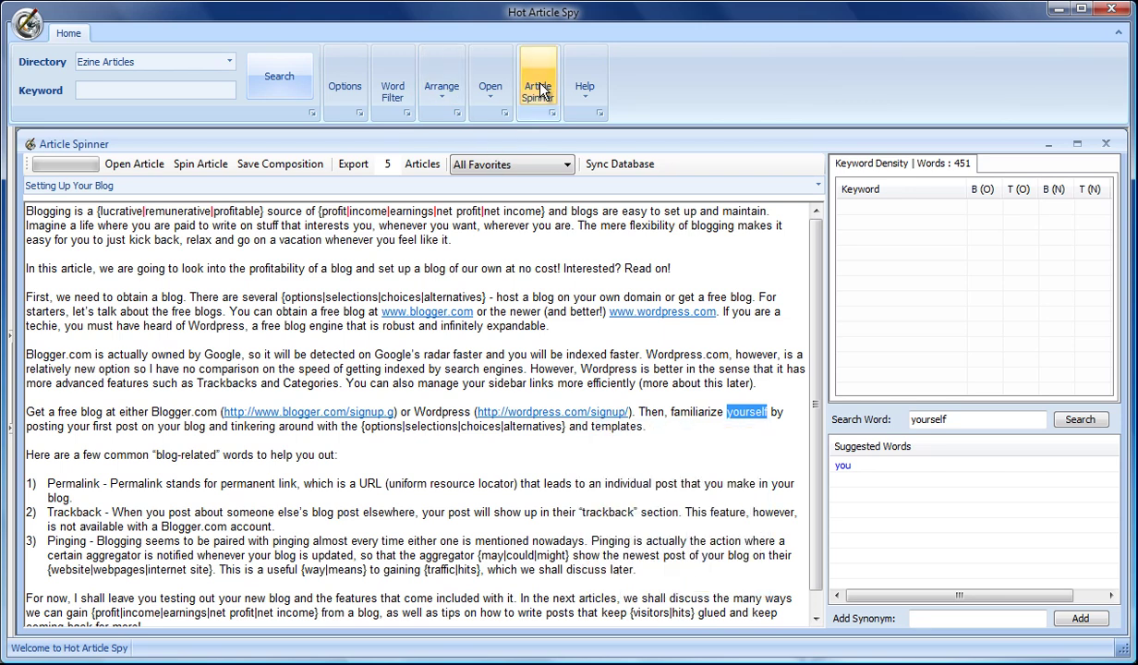
Spin the article repeatedly to generate rewritten versions from the synonym tags
double_click(387, 163)
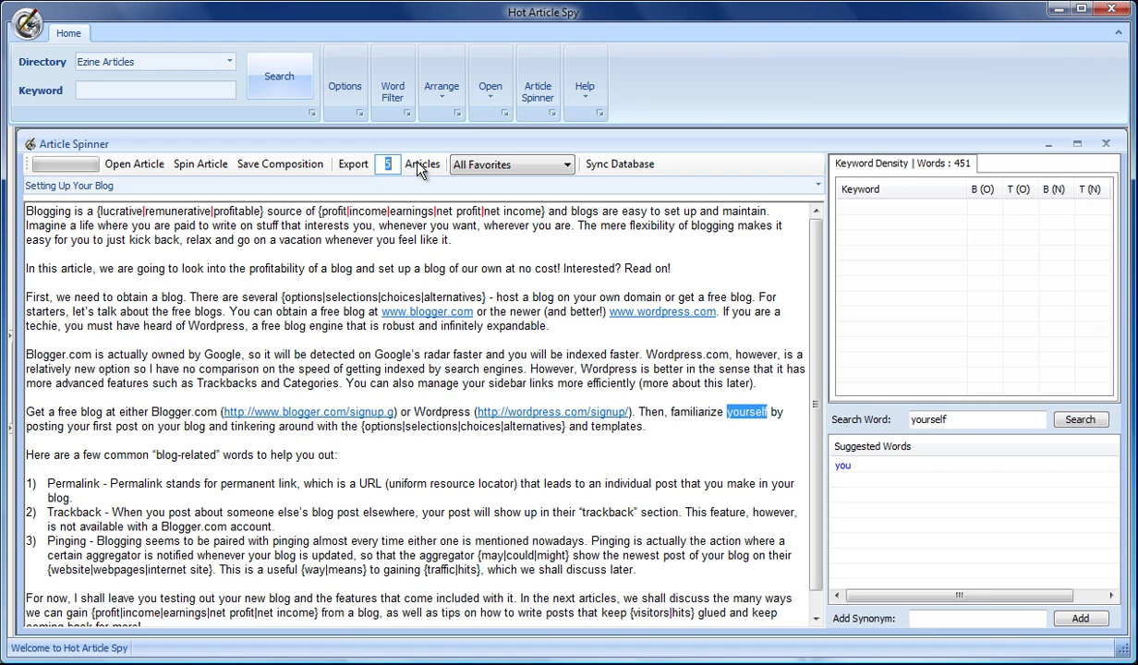
left_click(190, 164)
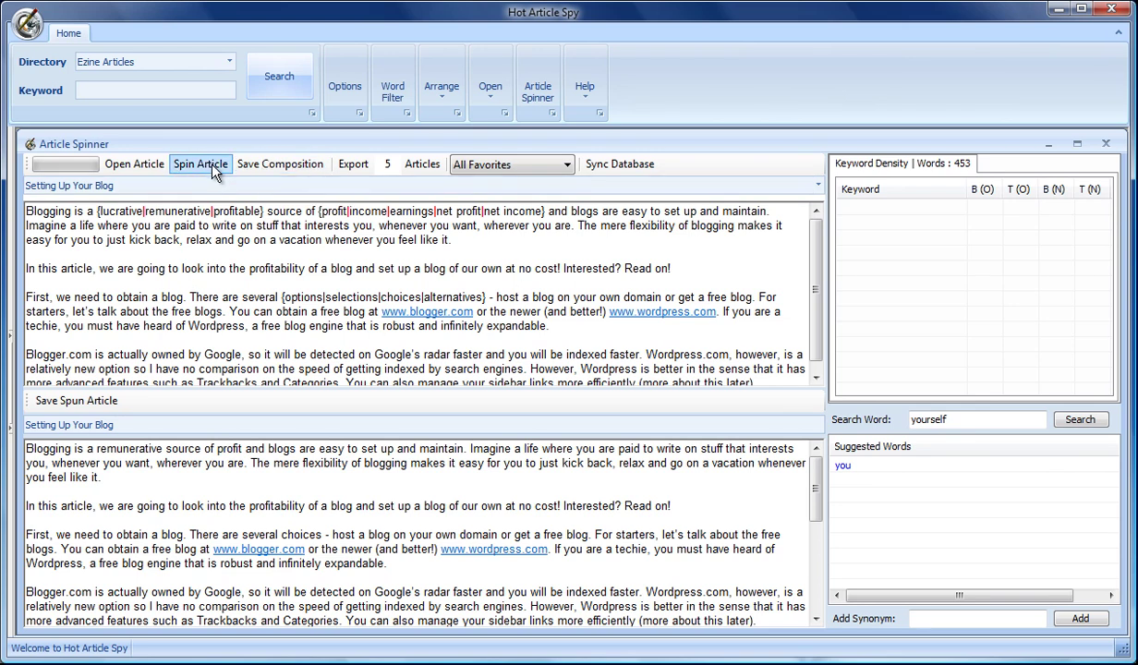
left_click(199, 165)
left_click(198, 169)
left_click(199, 169)
left_click(199, 169)
left_click(196, 170)
left_click(196, 170)
left_click(196, 170)
left_click(195, 170)
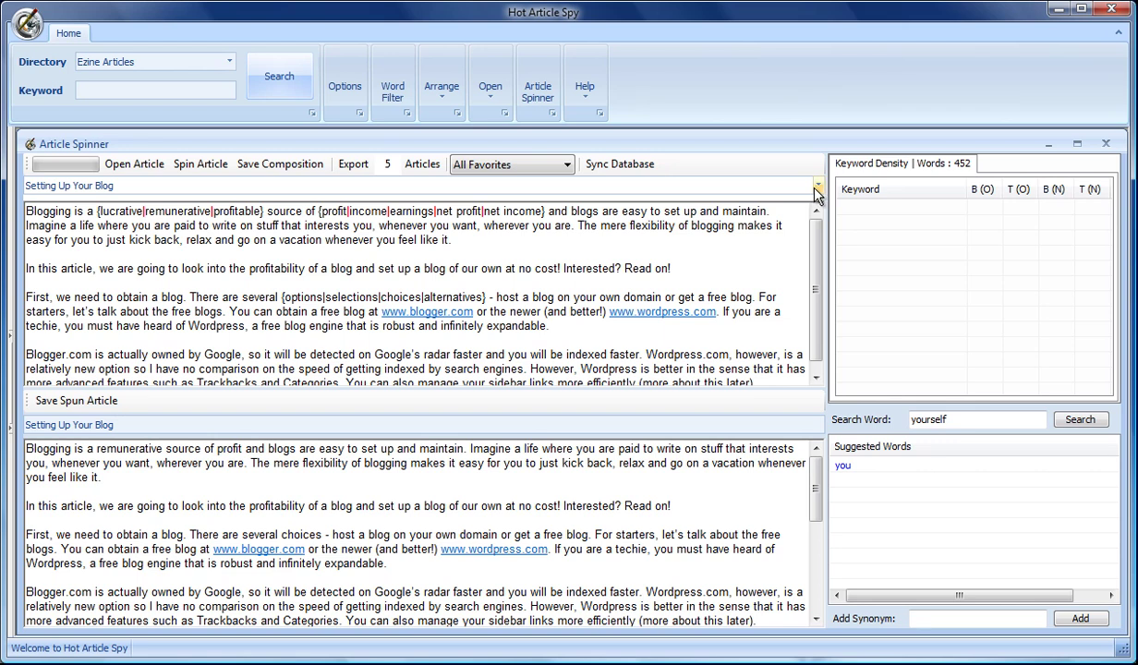
right_click(138, 184)
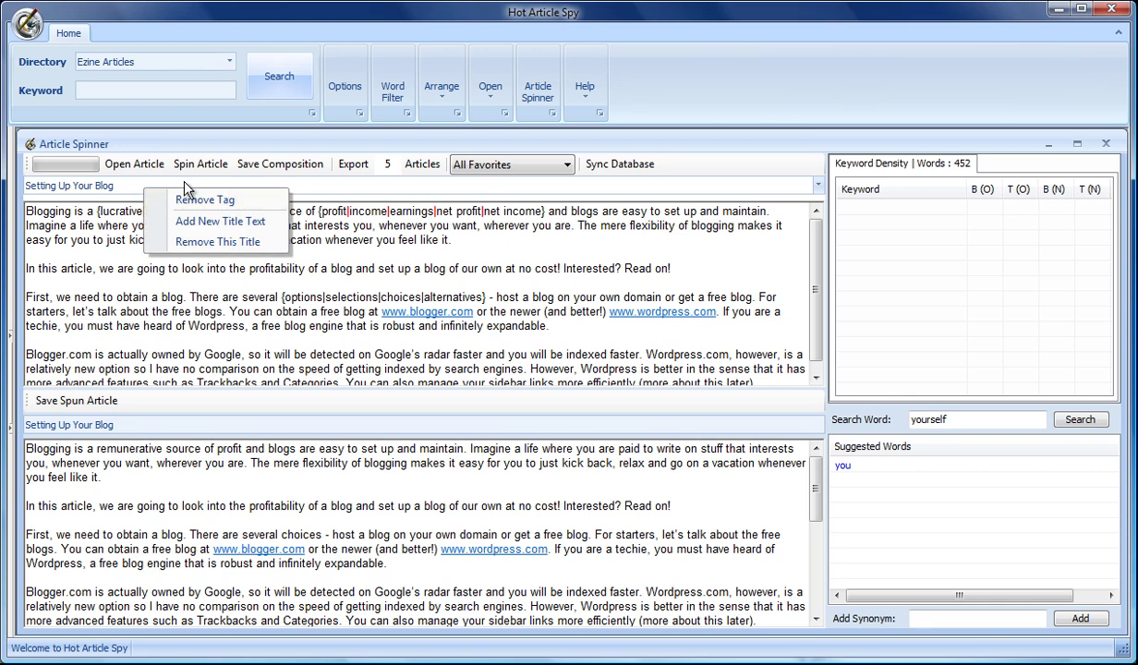
left_click(221, 225)
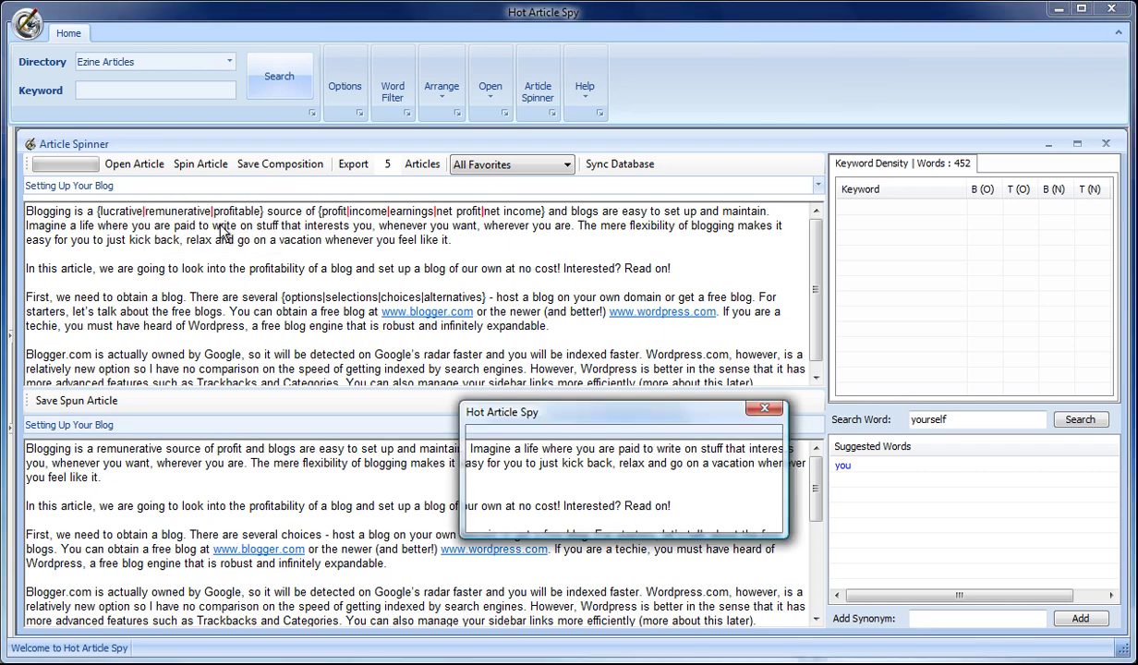
left_click_drag(554, 411, 350, 233)
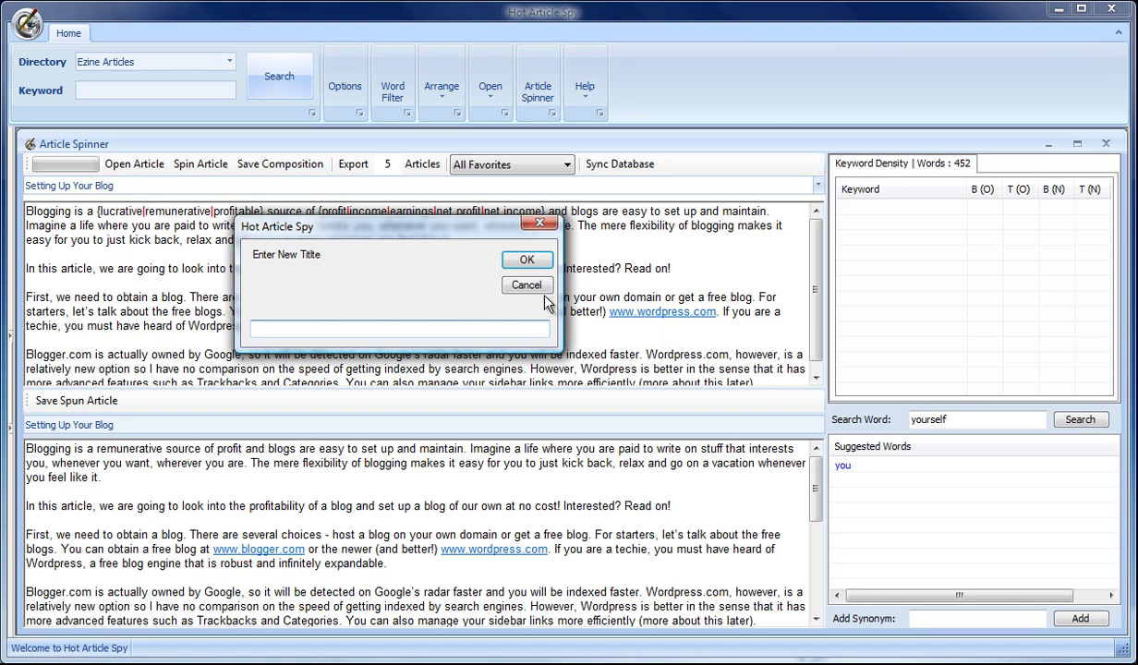
left_click(515, 285)
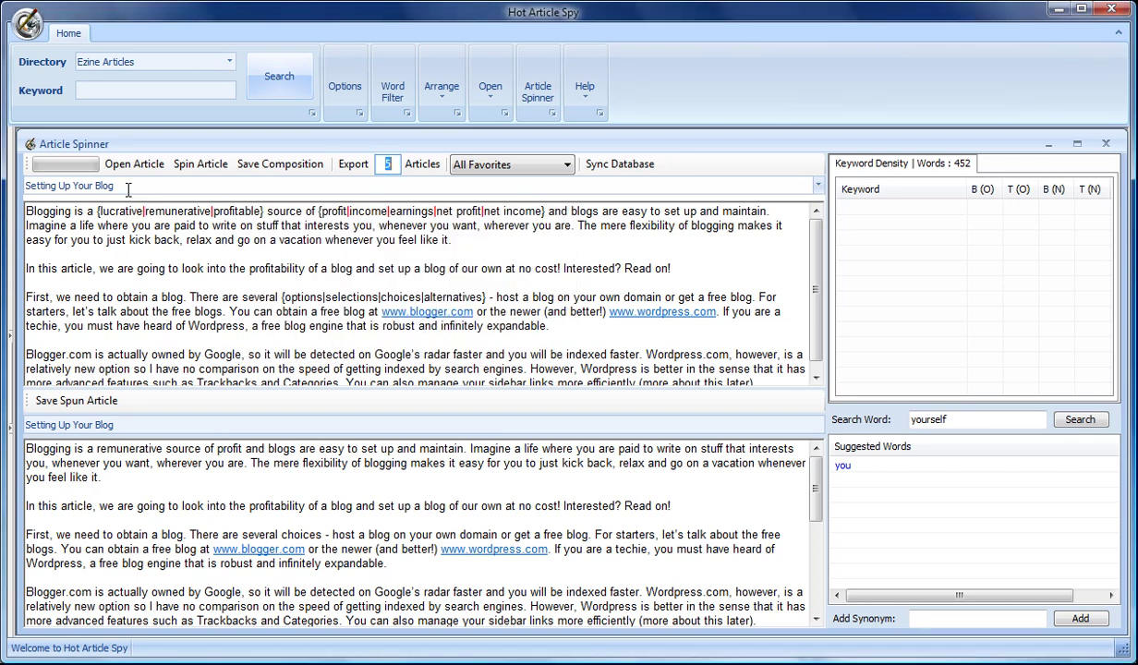
Look up synonyms for the word "Setting" in the article title
double_click(37, 186)
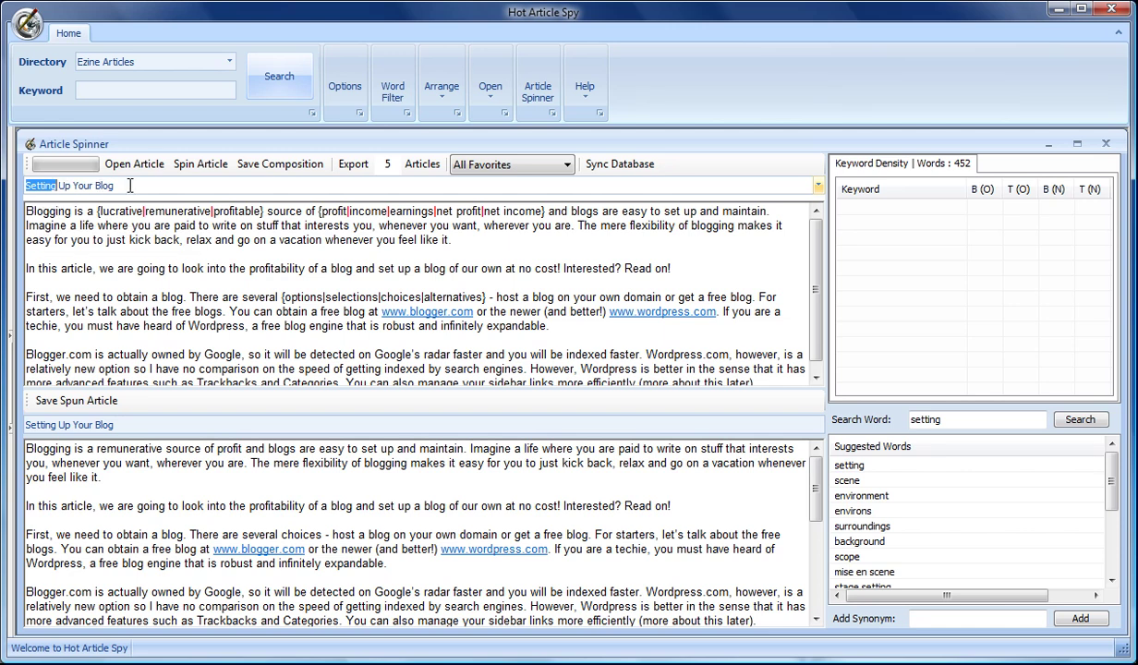
left_click(234, 311)
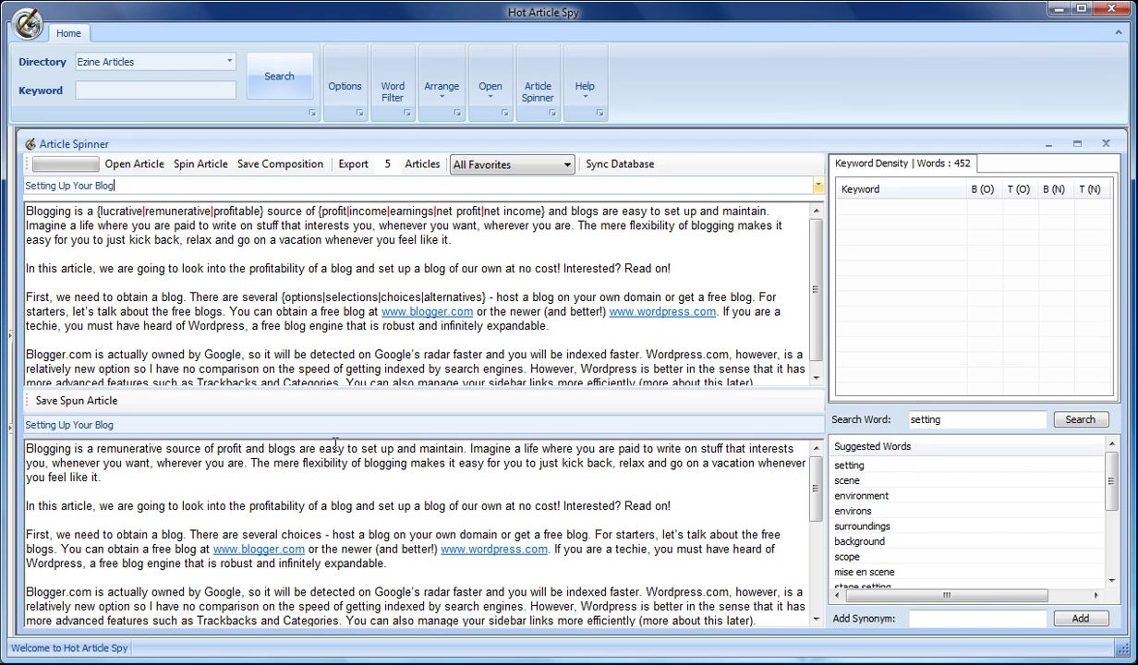